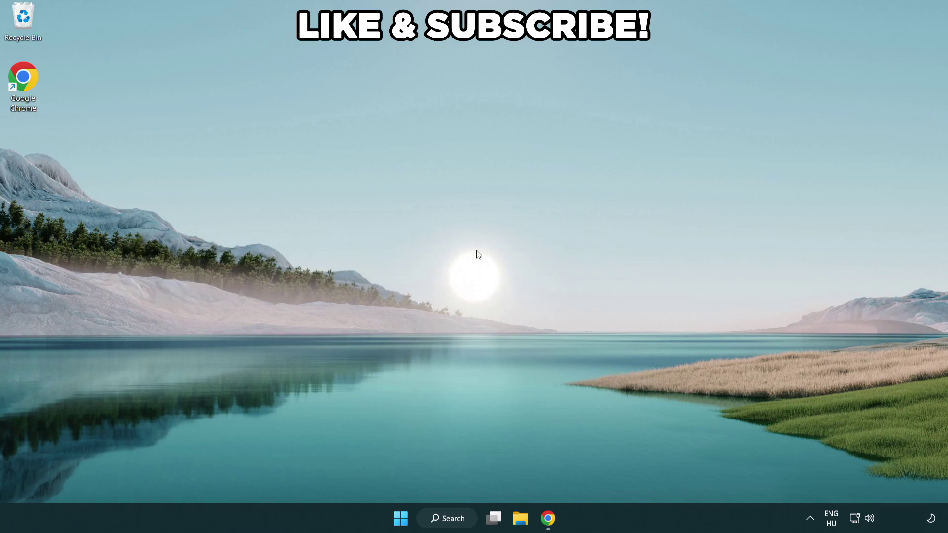
- Search Windows for 'edit power plan' so it appears as the best match
left_click(458, 519)
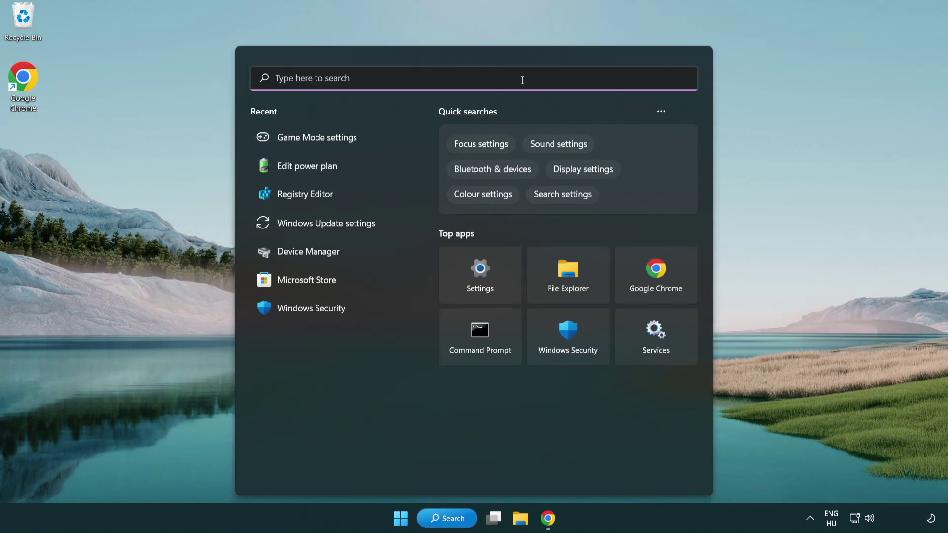
type("edit power ")
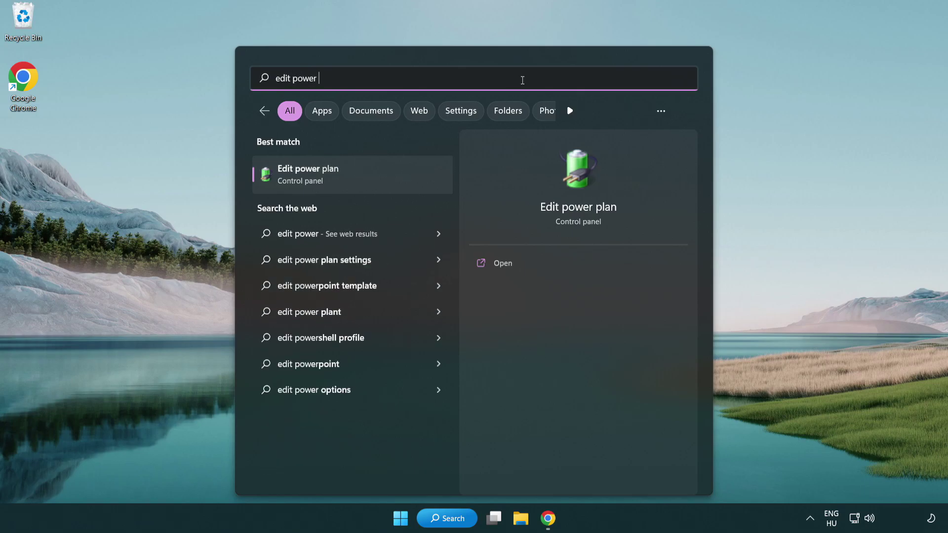
type("plan")
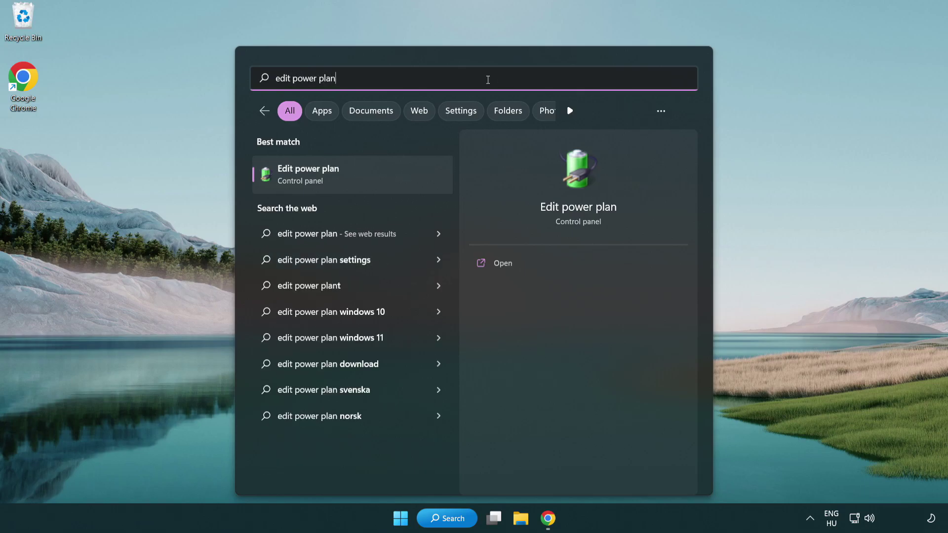
- Switch the active power plan to High performance in Power Options and close the window
left_click(356, 176)
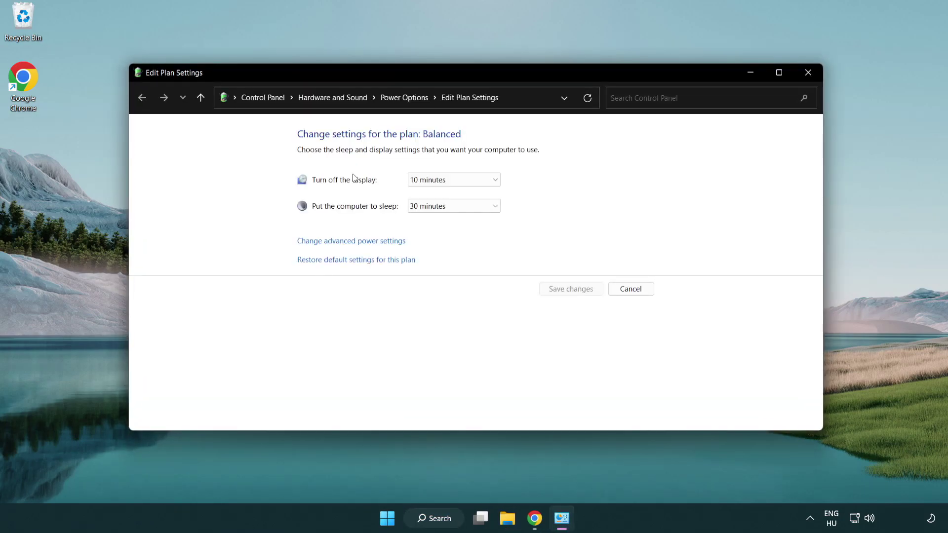
left_click(413, 109)
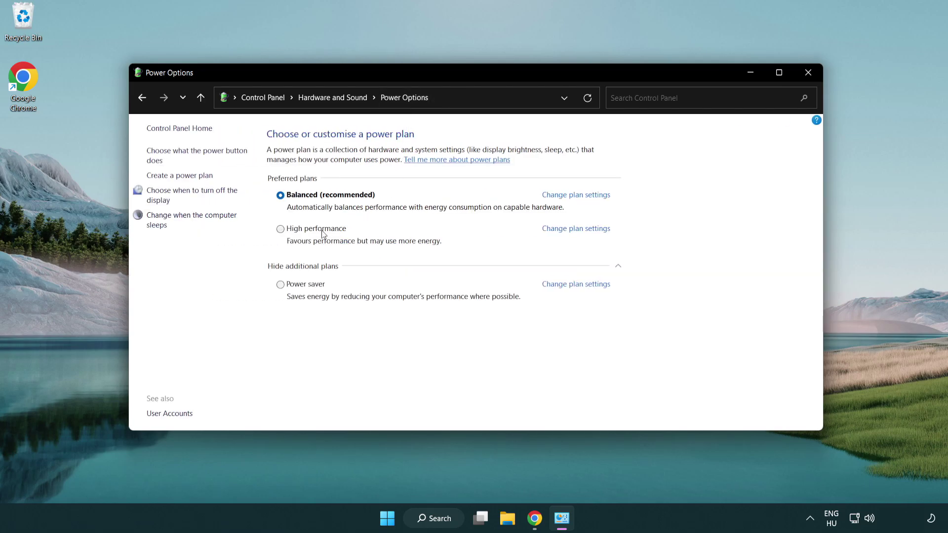
left_click(281, 231)
left_click(807, 73)
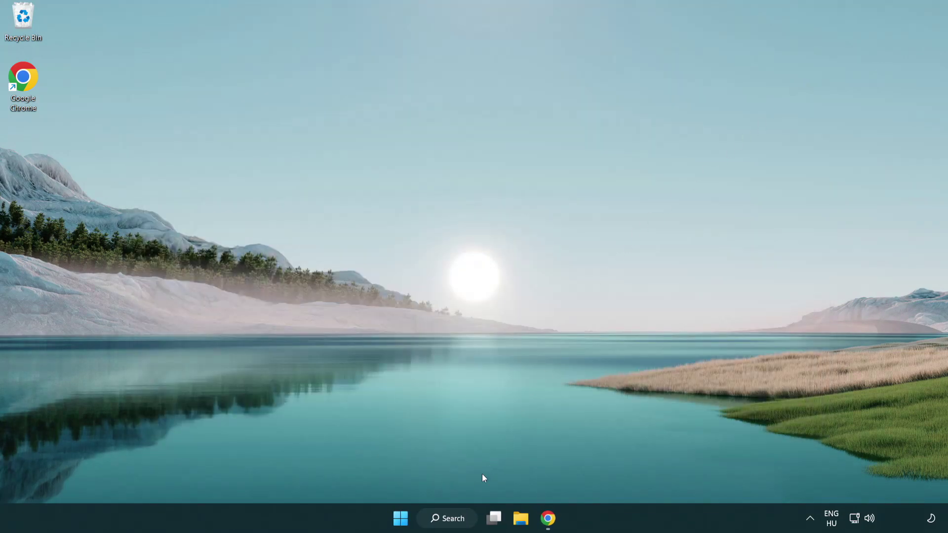
left_click(459, 518)
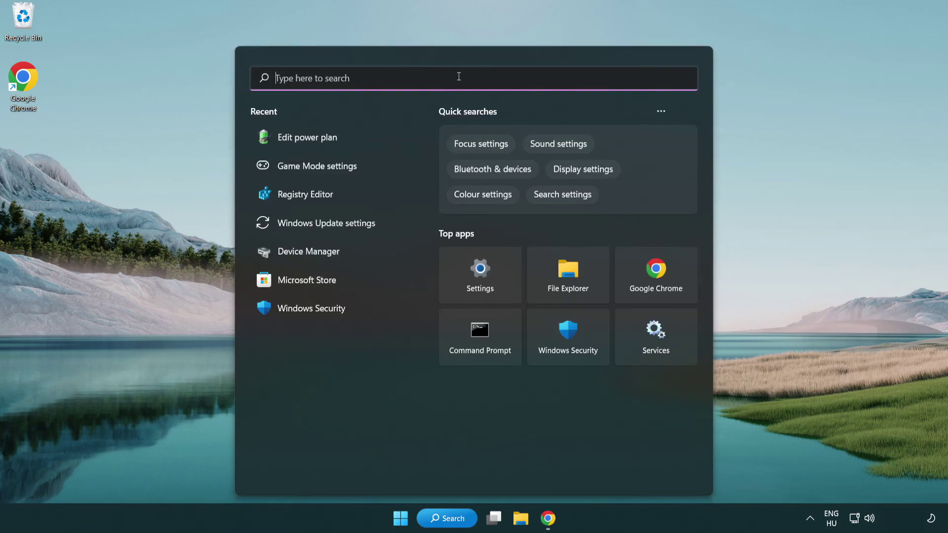
type("device manager")
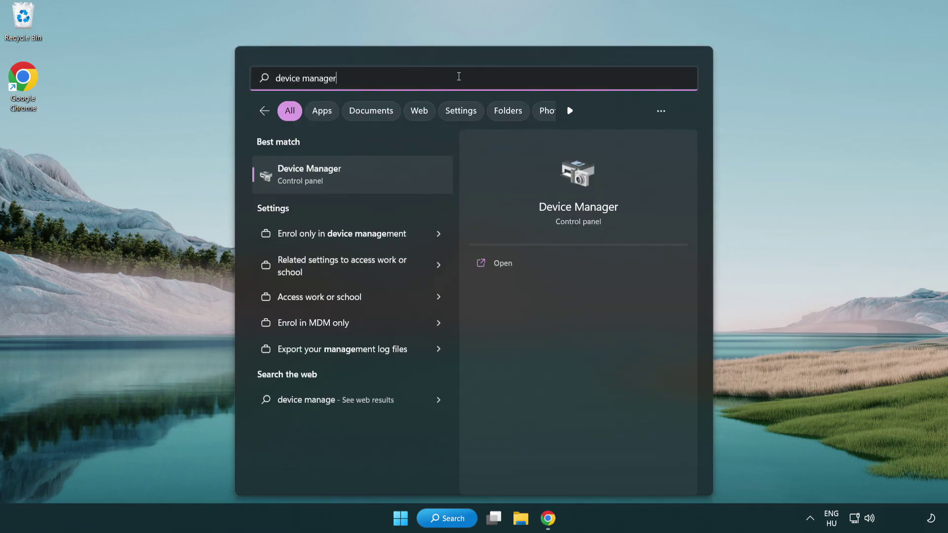
left_click(363, 176)
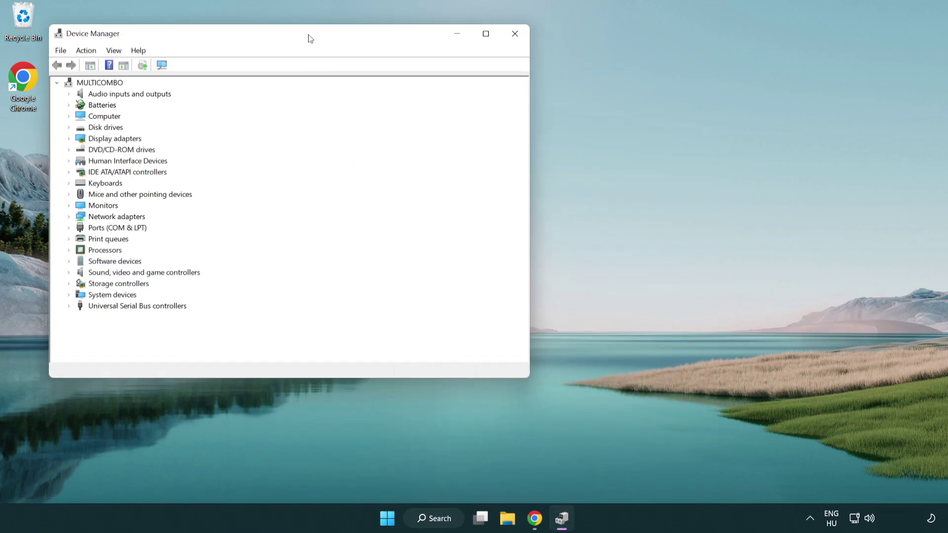
left_click_drag(311, 38, 486, 89)
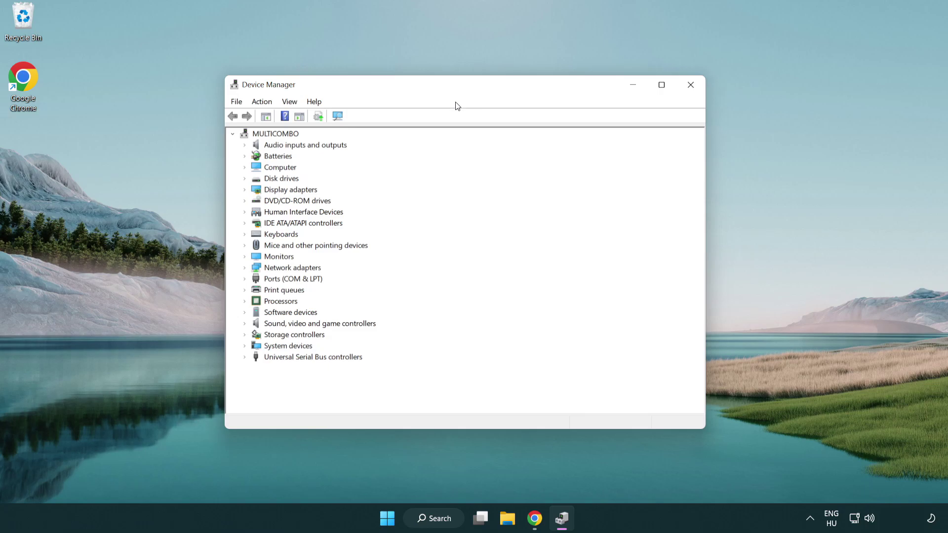
left_click(258, 189)
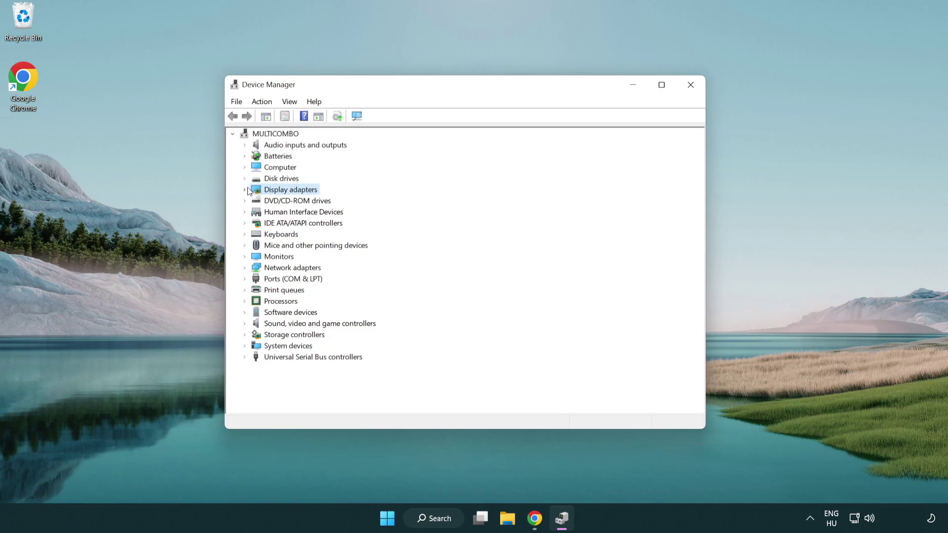
left_click(245, 190)
left_click(268, 202)
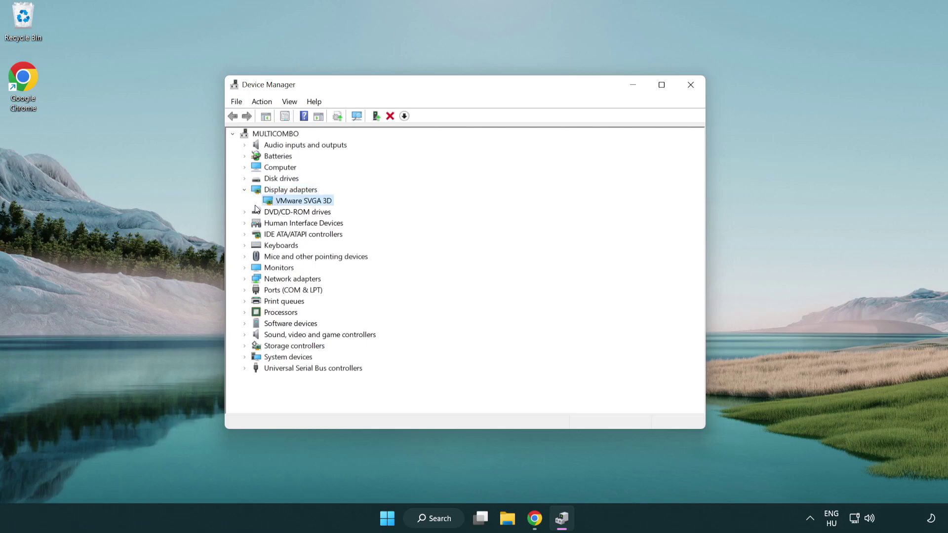
right_click(299, 205)
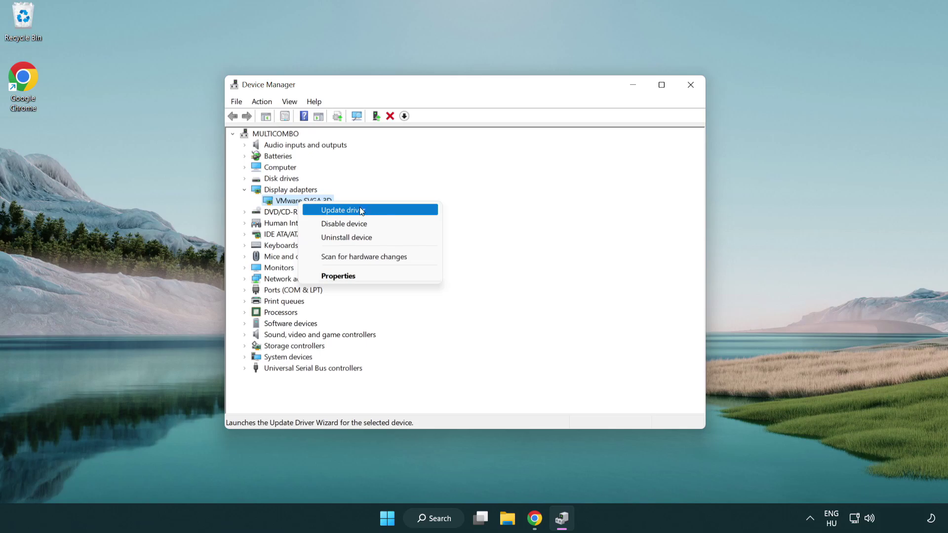
left_click(378, 211)
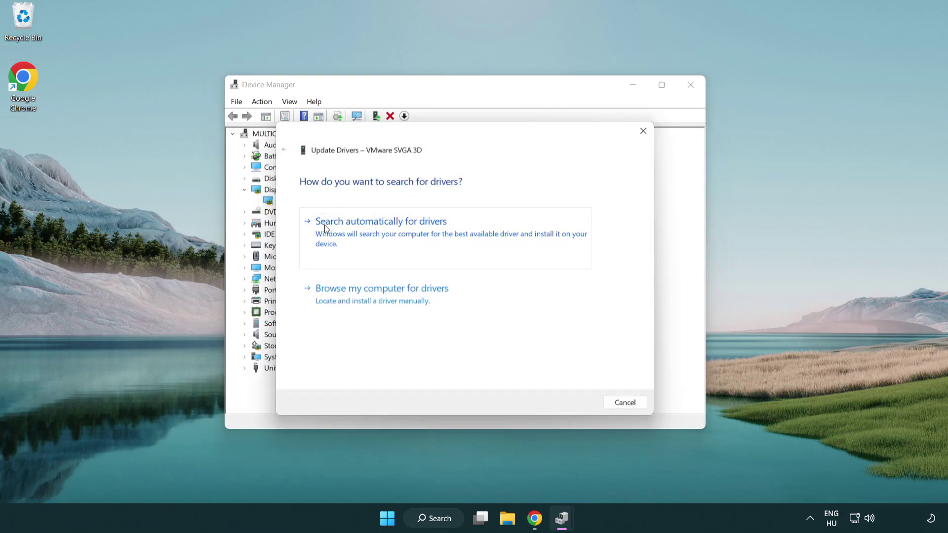
left_click(389, 231)
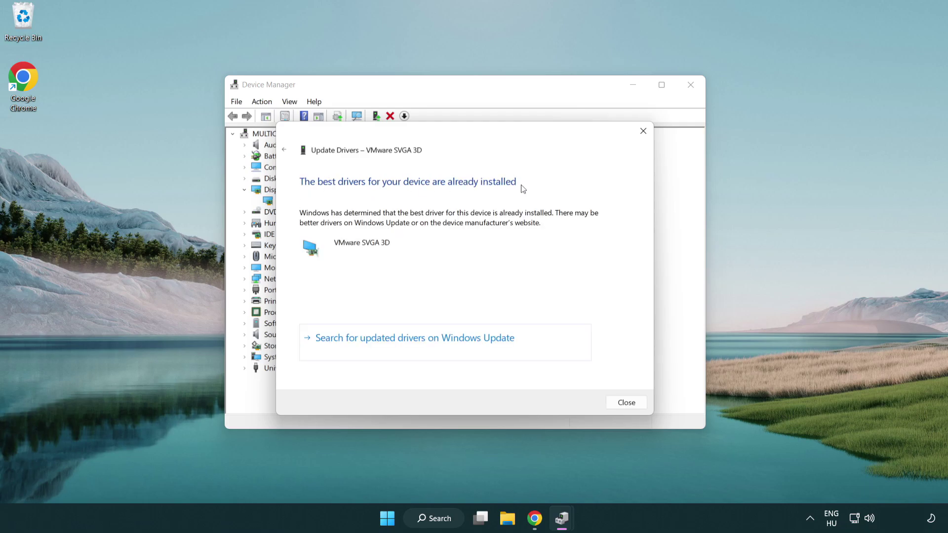
left_click(623, 403)
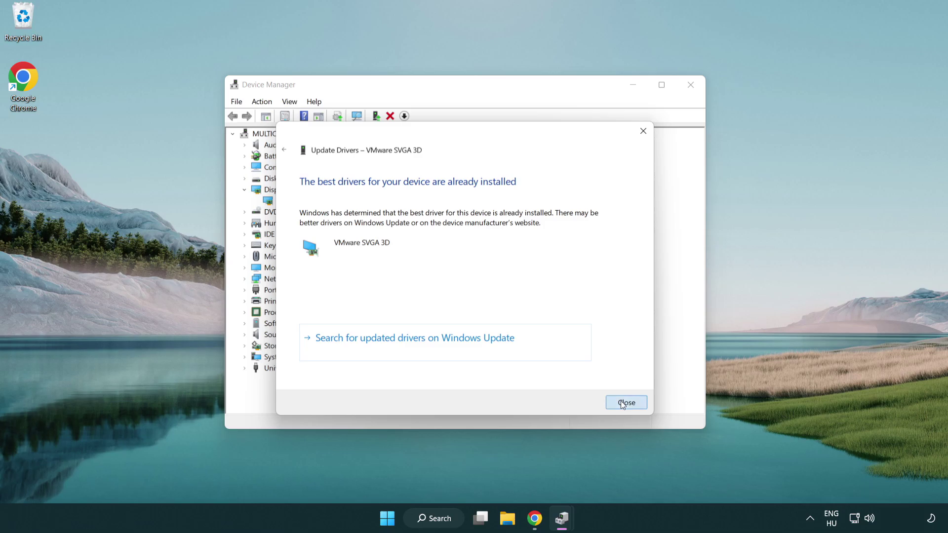
left_click(690, 86)
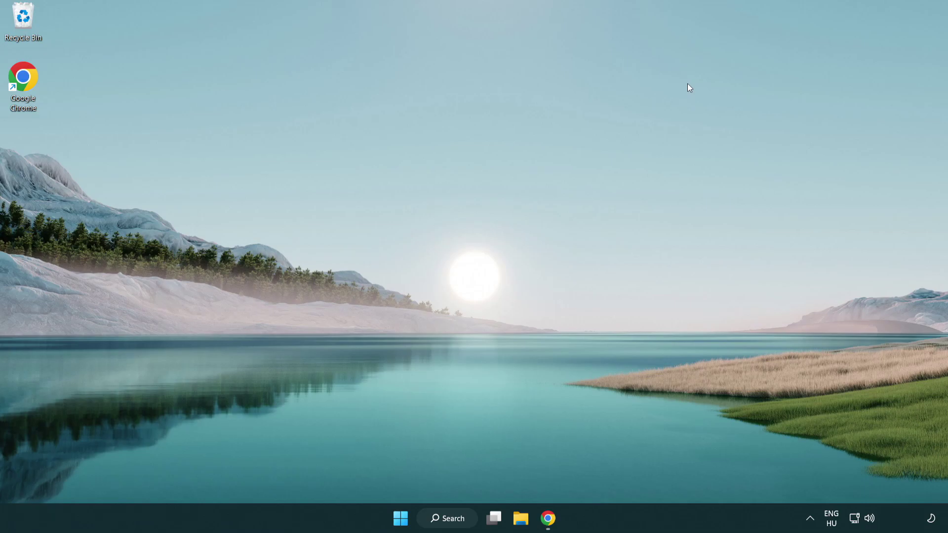
left_click(452, 520)
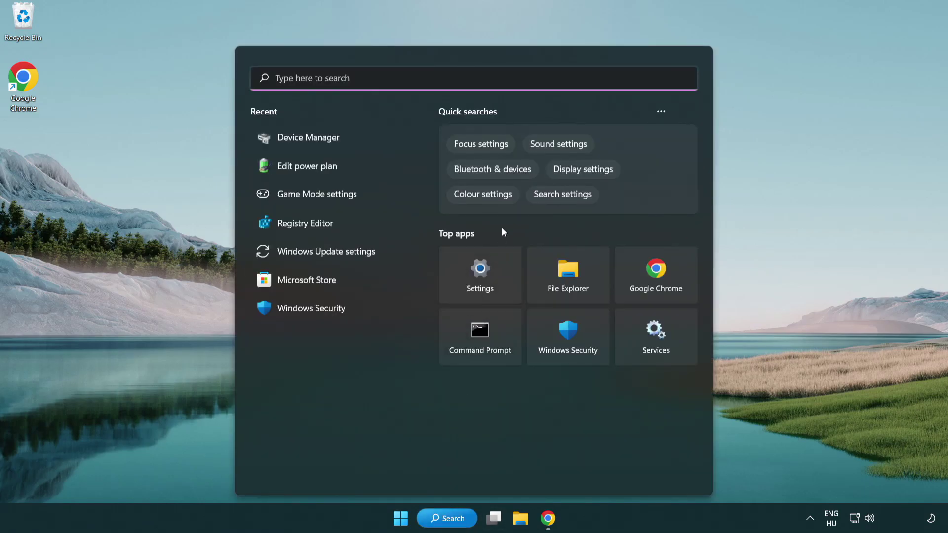
type("game m")
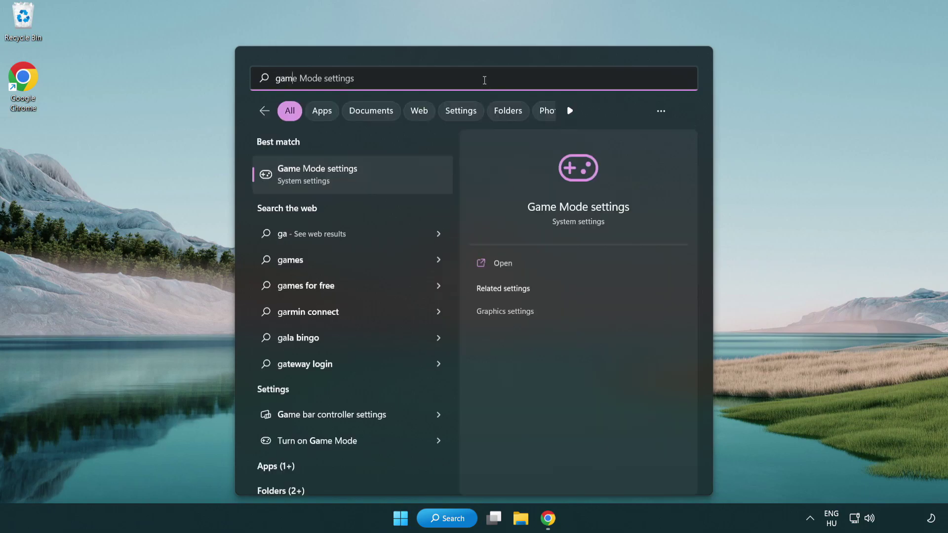
key("BackSpace")
type("mode")
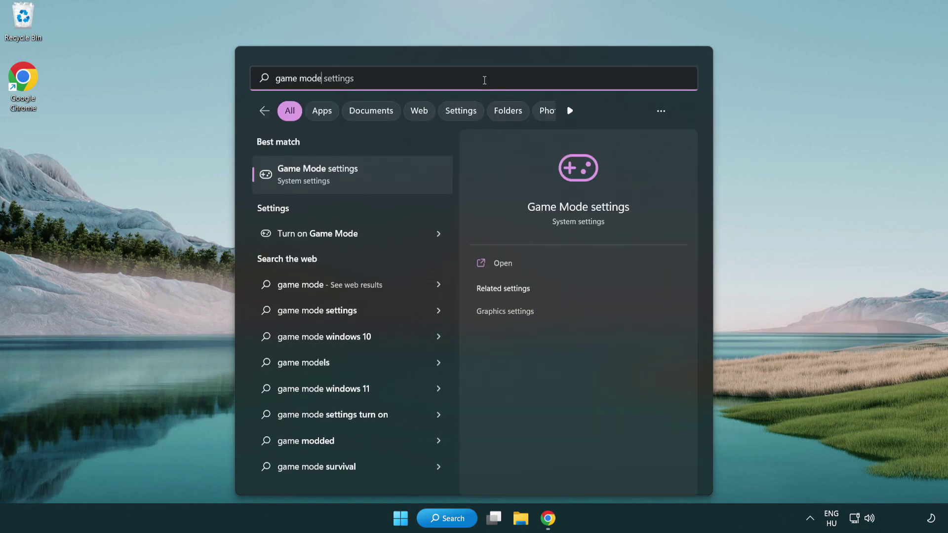
left_click(357, 182)
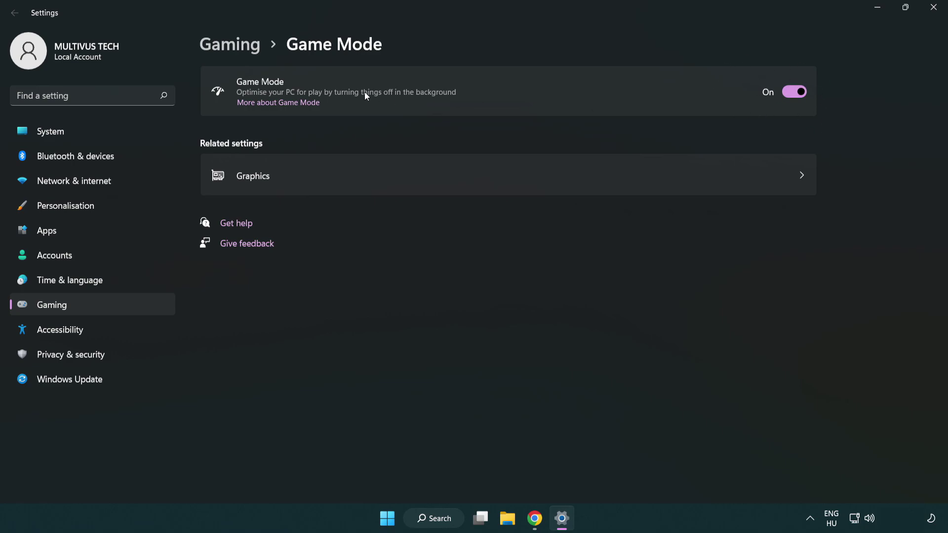
left_click(245, 51)
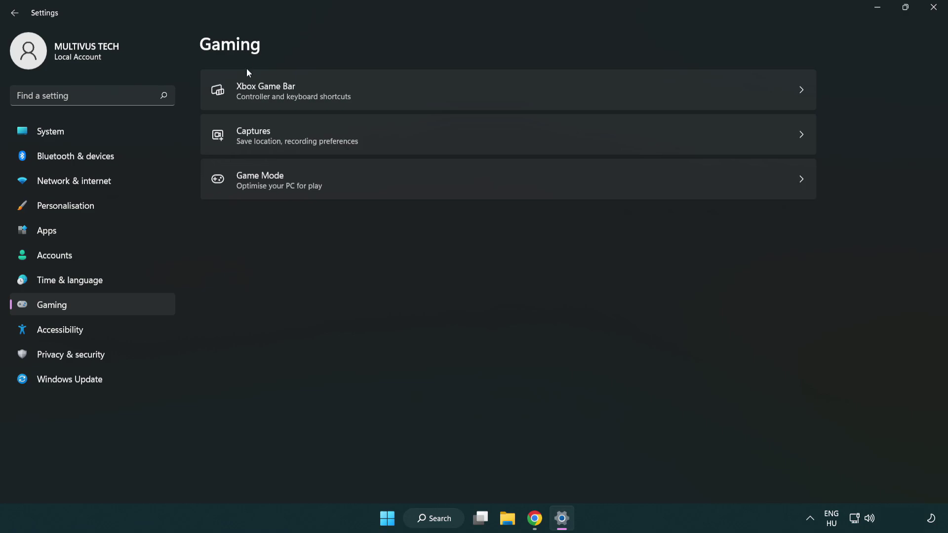
left_click(419, 89)
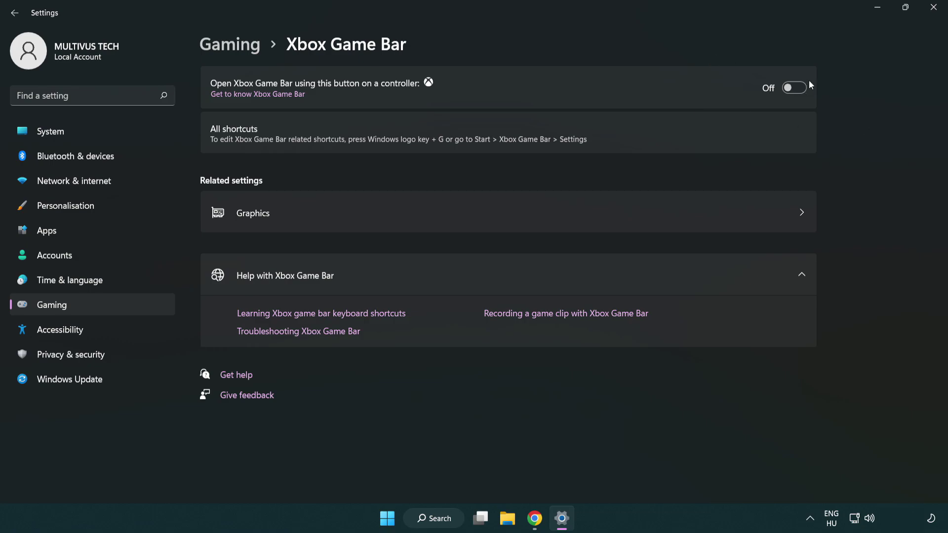
left_click(934, 13)
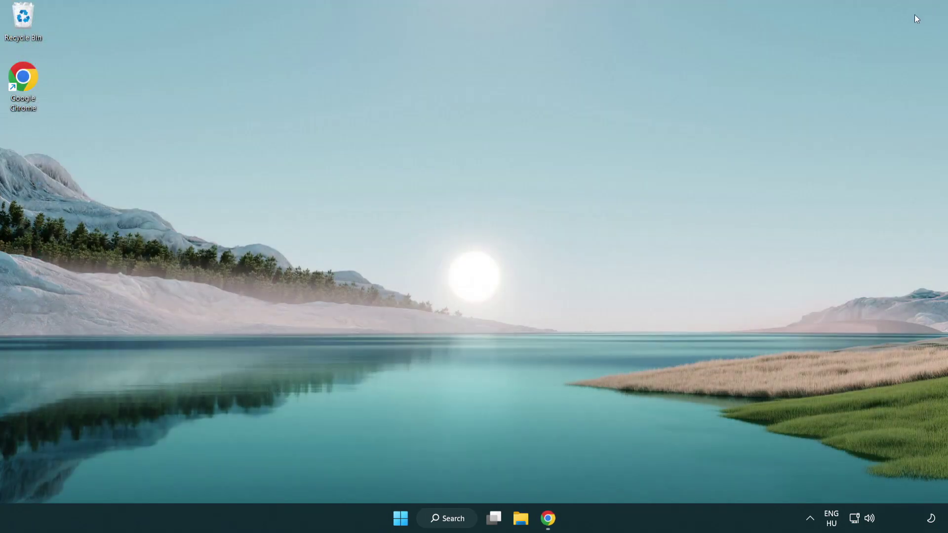
- End the Google Chrome (8) process group in Task Manager
right_click(401, 519)
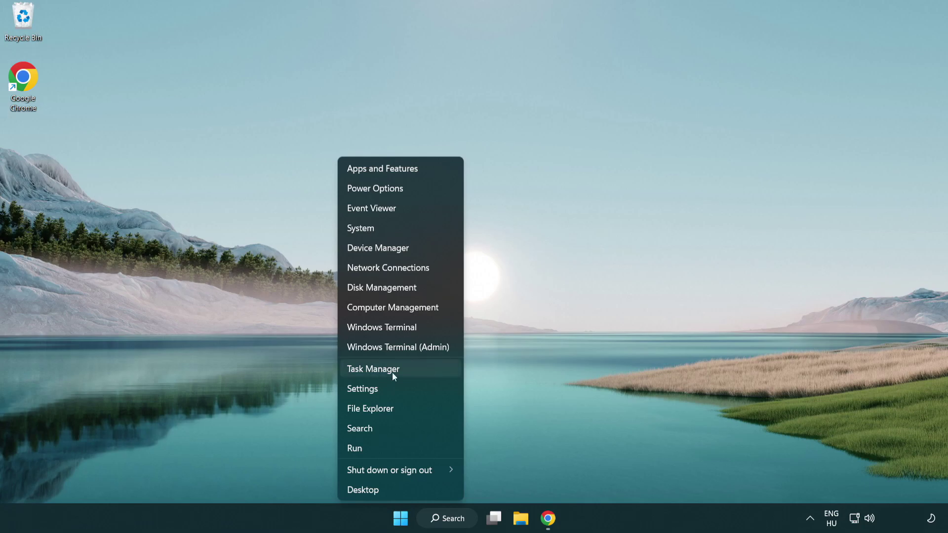
left_click(416, 368)
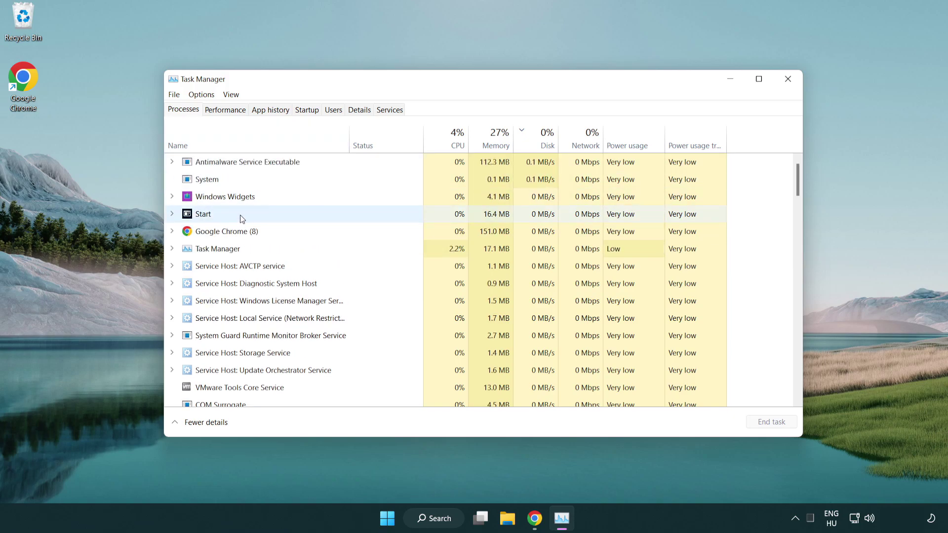
left_click(242, 233)
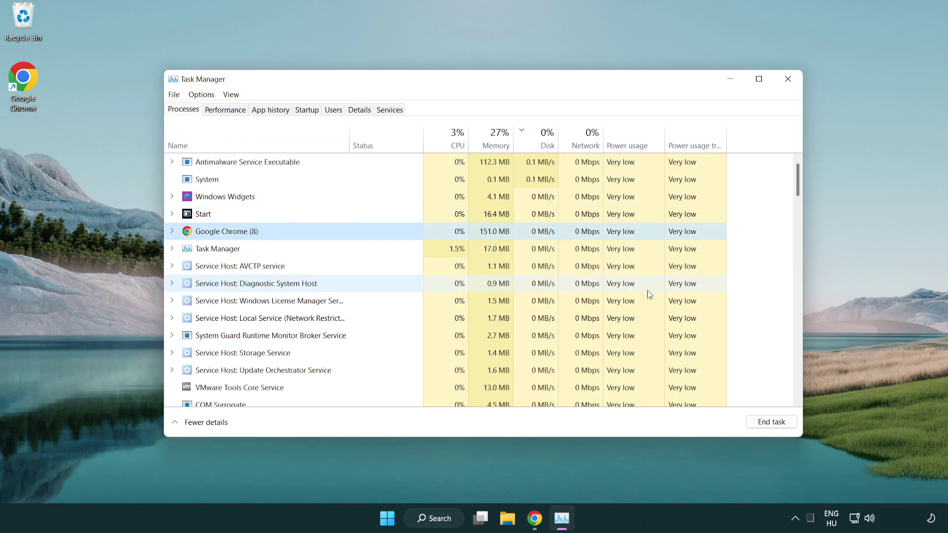
left_click(777, 427)
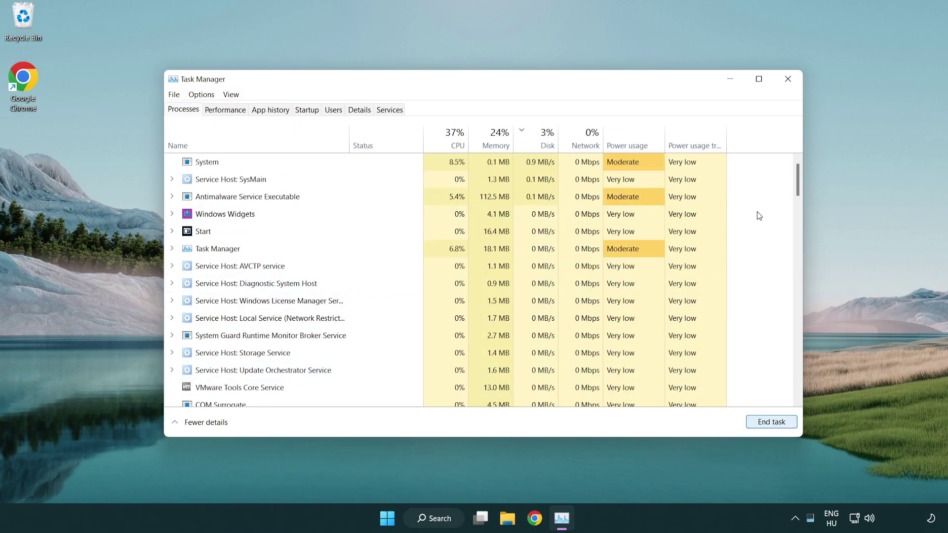
left_click_drag(800, 191, 793, 169)
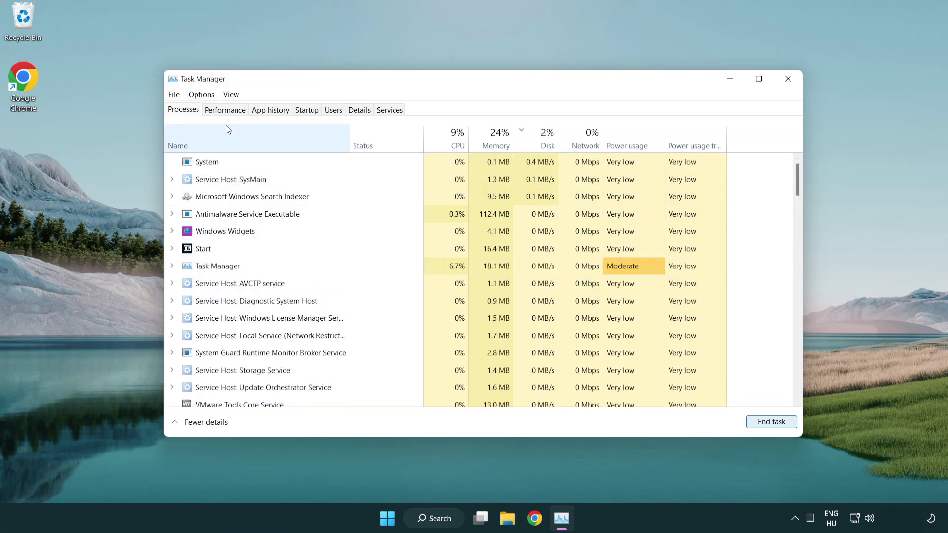
- Disable Cortana, Phone Link and Terminal on the Startup tab
left_click(312, 111)
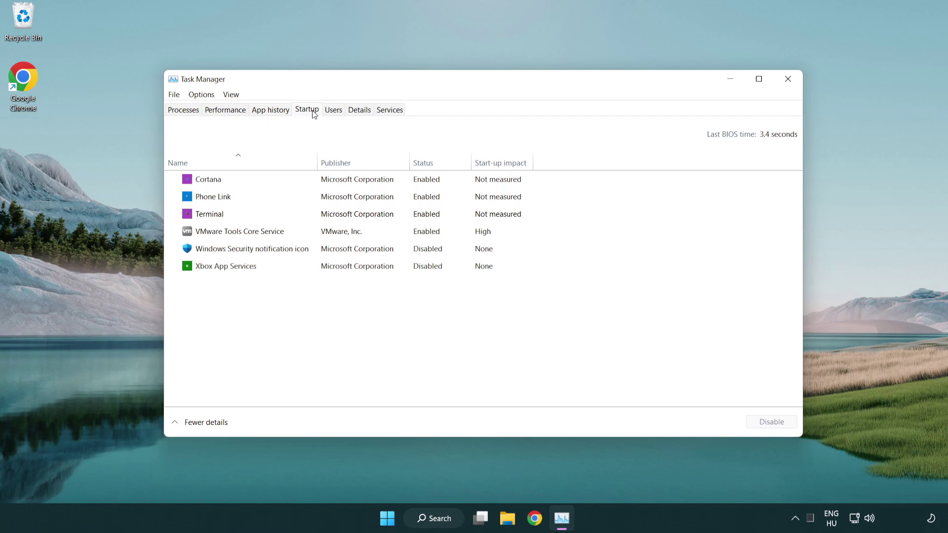
left_click(339, 183)
left_click(774, 421)
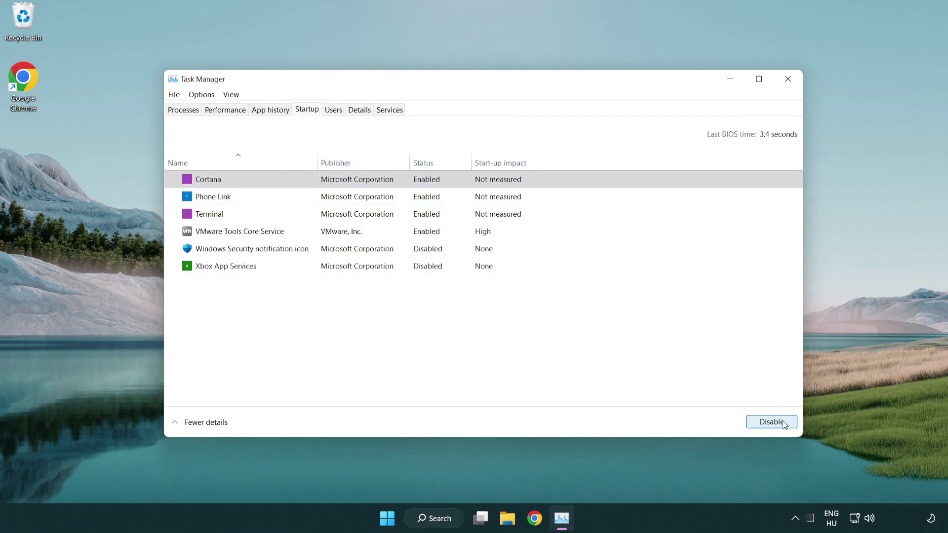
left_click(377, 198)
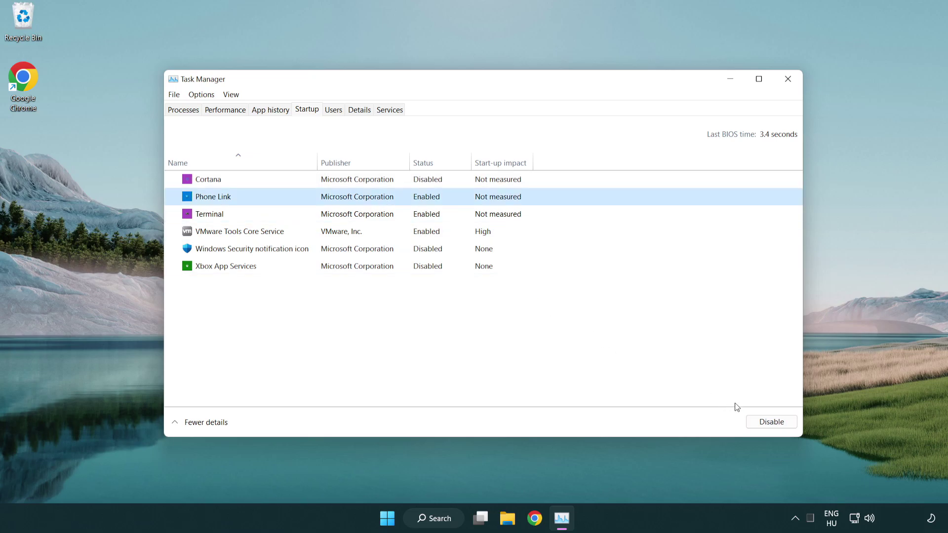
left_click(769, 423)
left_click(325, 221)
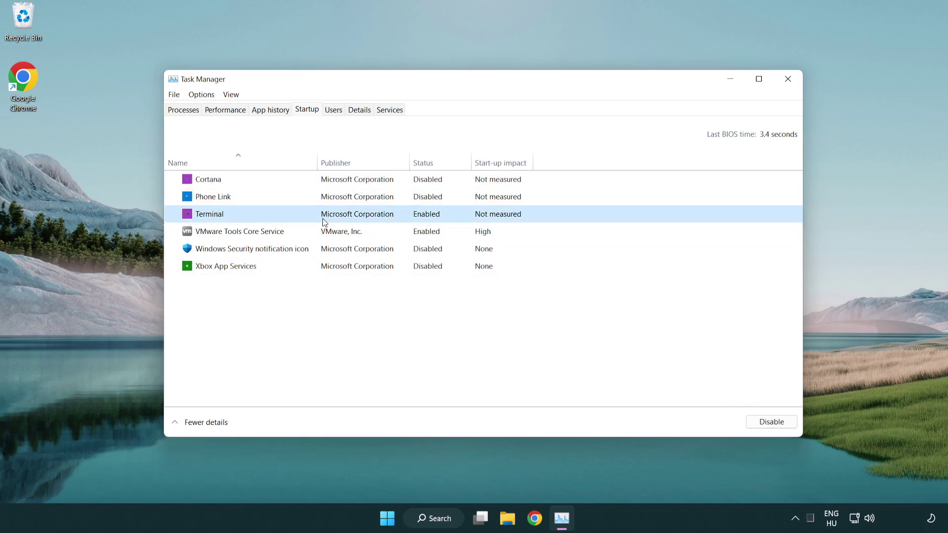
left_click(790, 426)
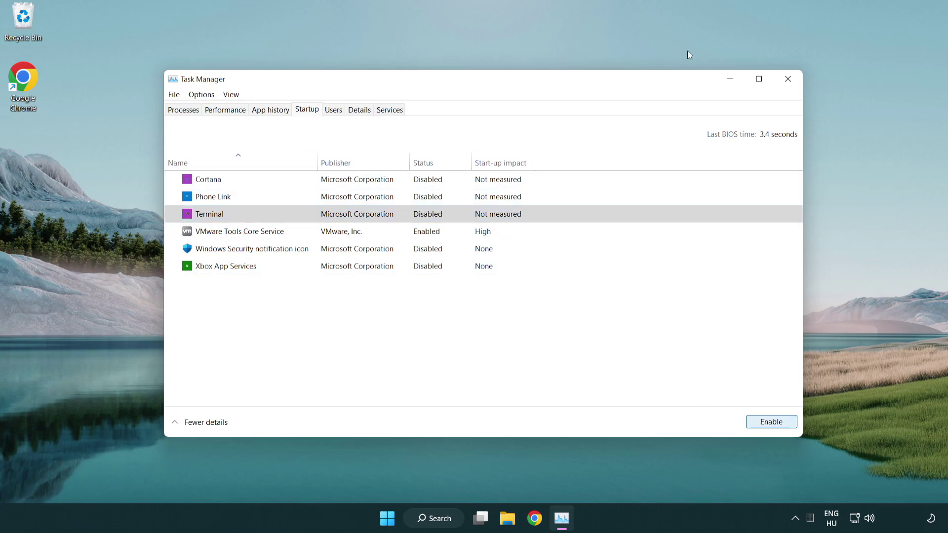
- Close Task Manager, check Windows Update to confirm the PC is up to date, then close Settings
left_click(792, 83)
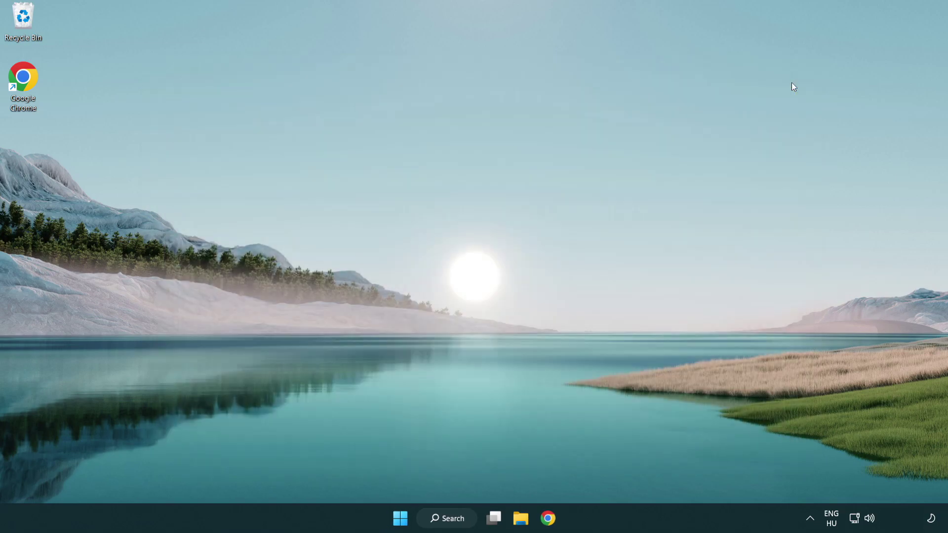
left_click(444, 518)
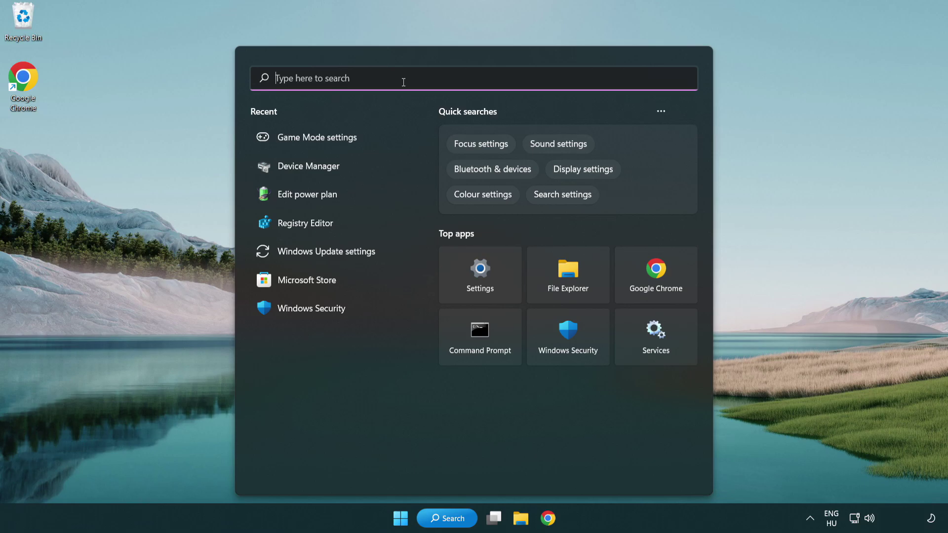
type("update")
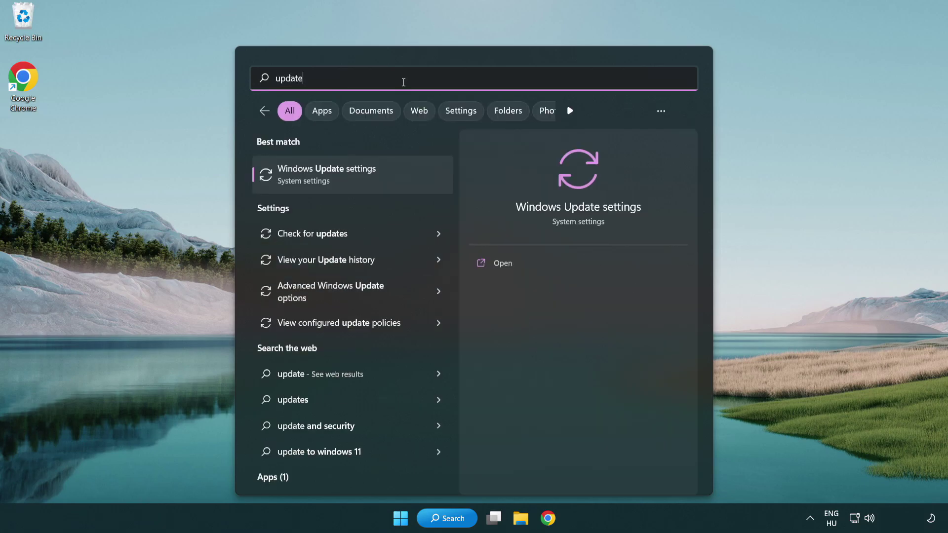
left_click(366, 179)
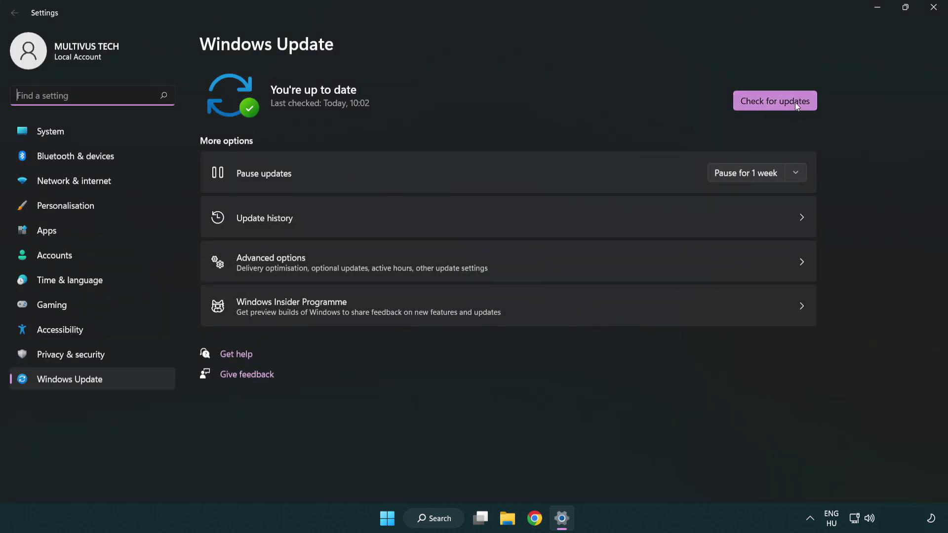
left_click(781, 102)
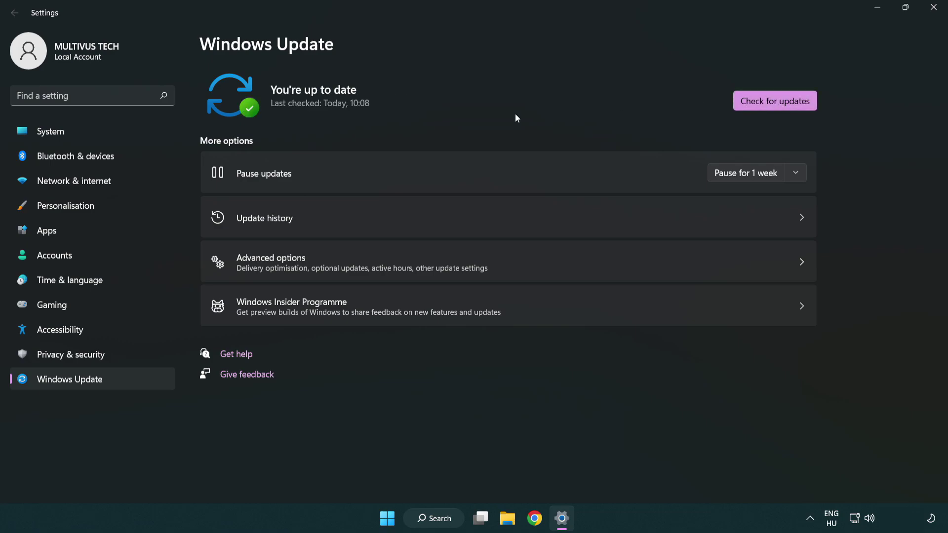
left_click(936, 15)
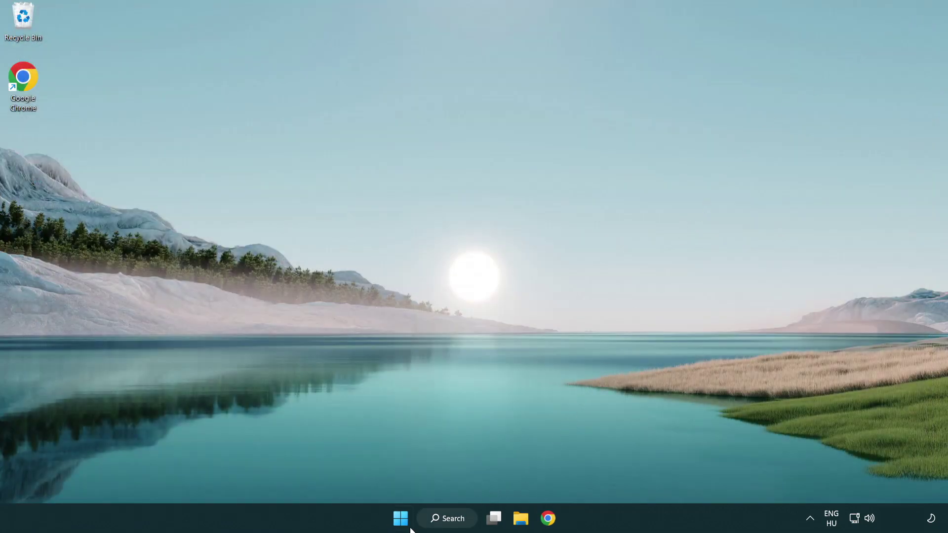
- Open Registry Editor via 'regedit' at HKEY_CURRENT_USER\System\GameConfigStore
left_click(447, 518)
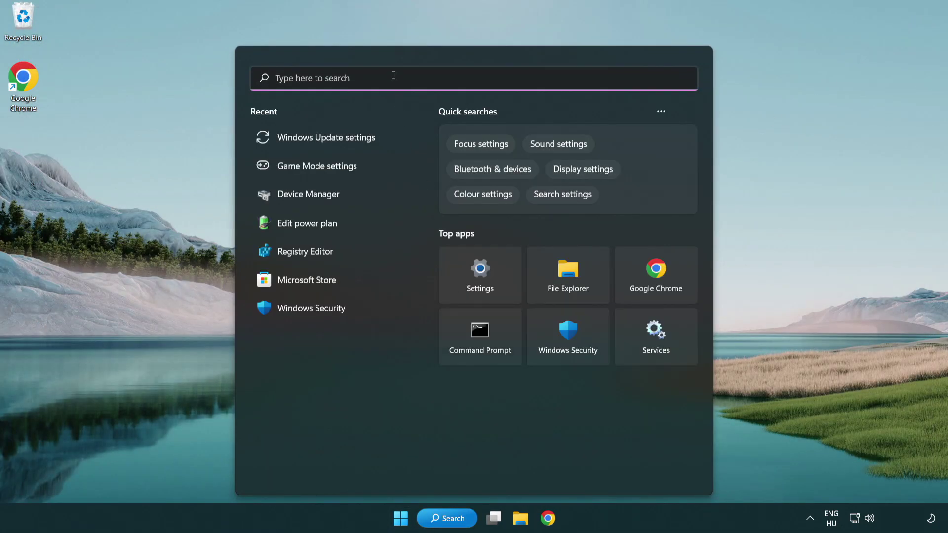
type("regedit")
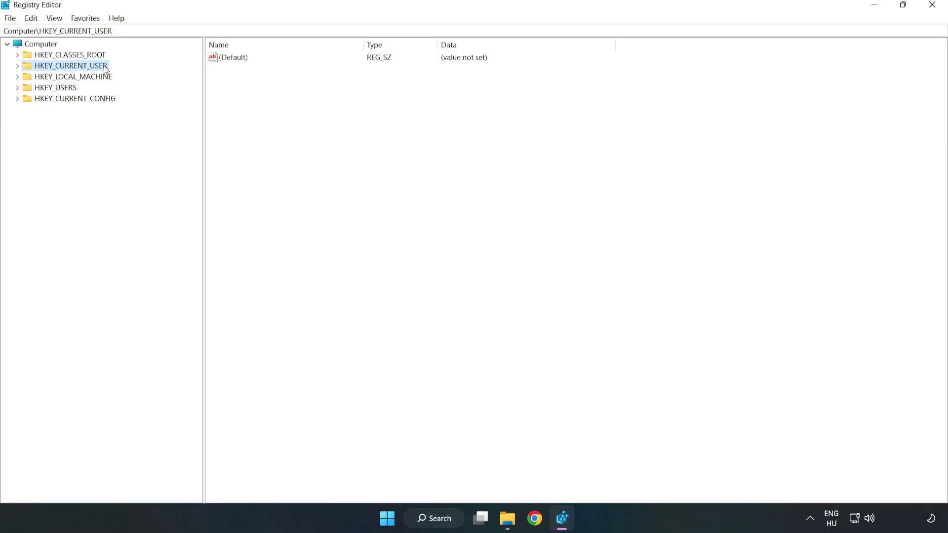
left_click(19, 67)
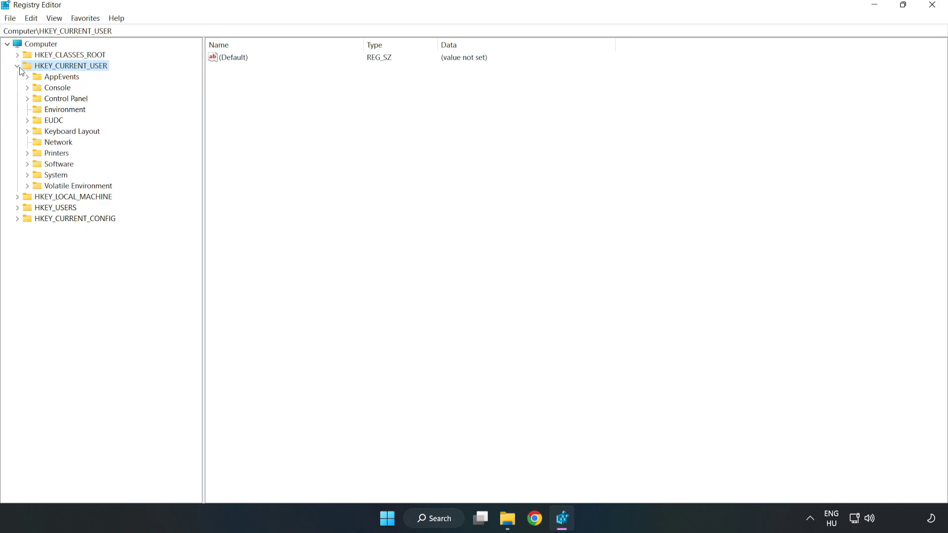
left_click(28, 175)
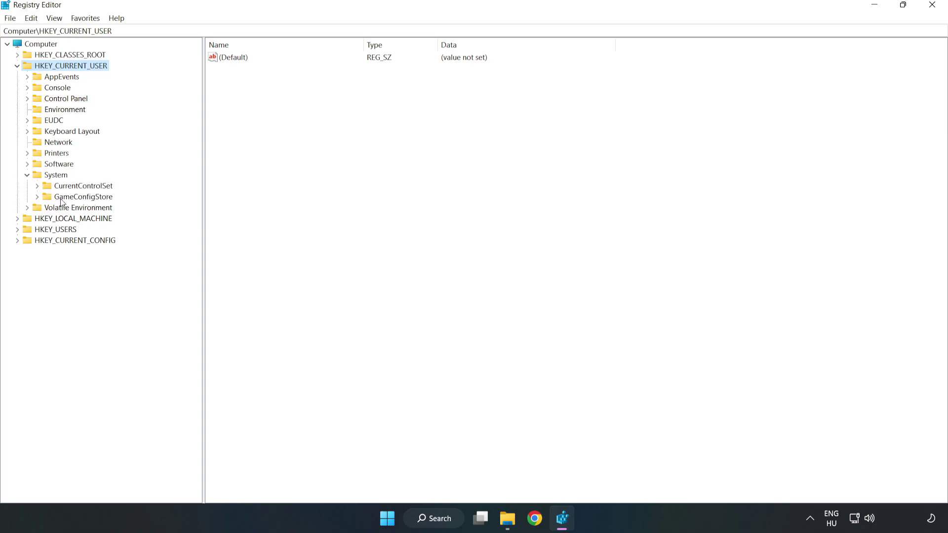
left_click(79, 198)
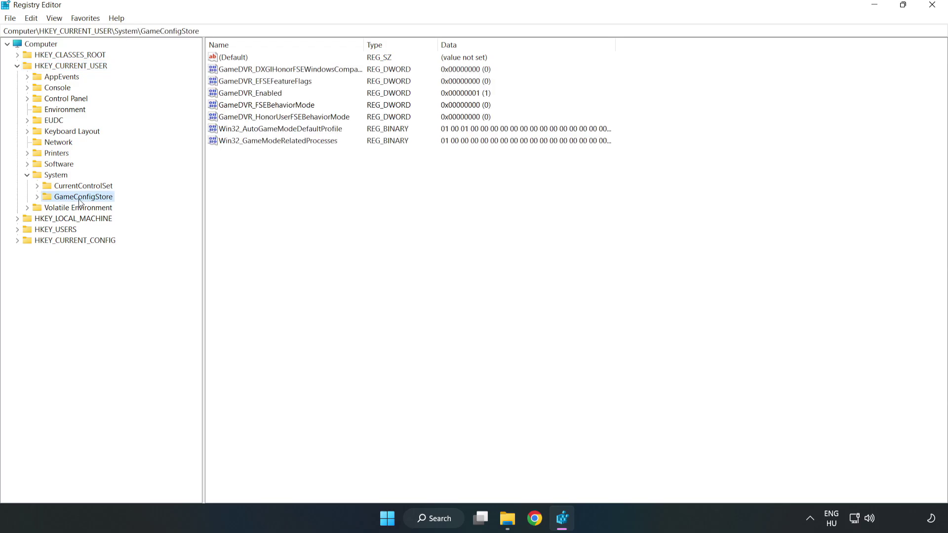
- Change GameDVR_Enabled from 1 to 0, then collapse HKEY_CURRENT_USER
left_click(230, 96)
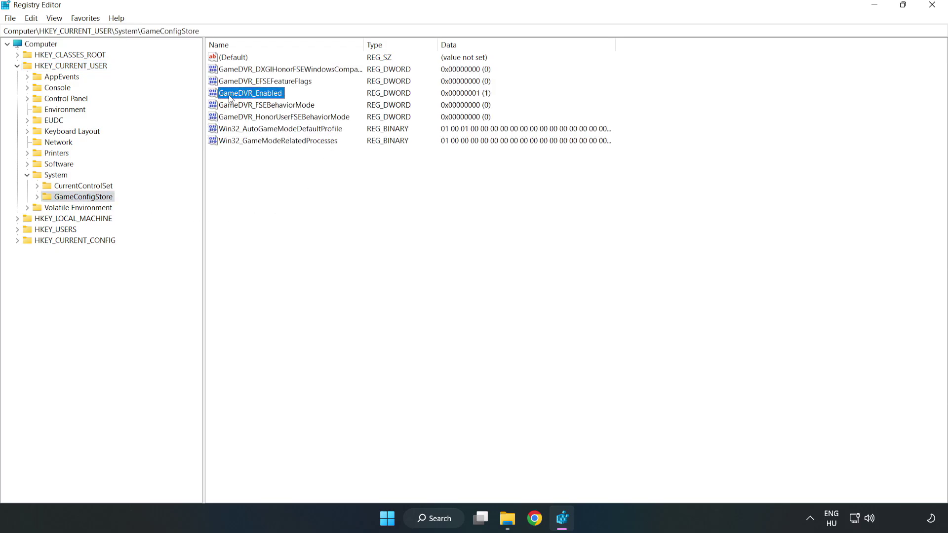
right_click(258, 97)
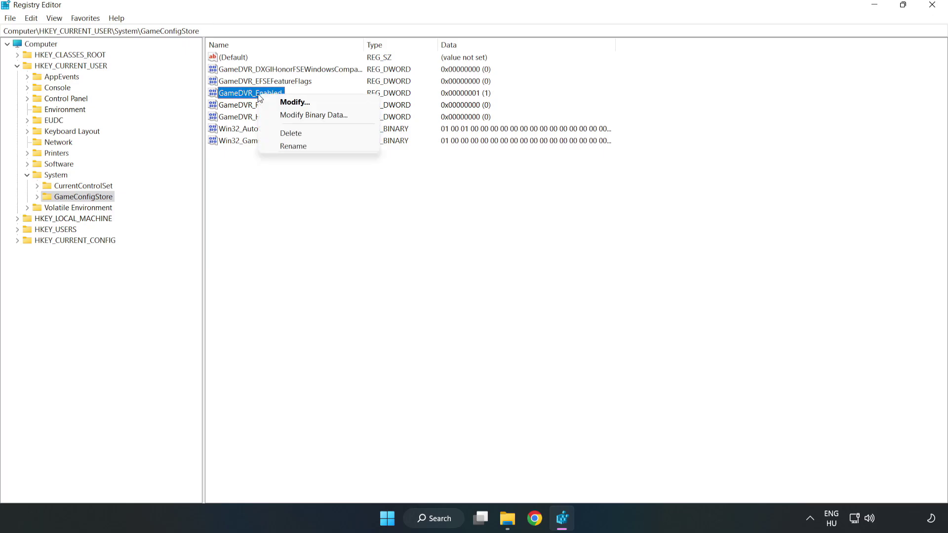
left_click(301, 102)
left_click_drag(193, 67, 530, 203)
left_click(396, 259)
double_click(395, 259)
type("0")
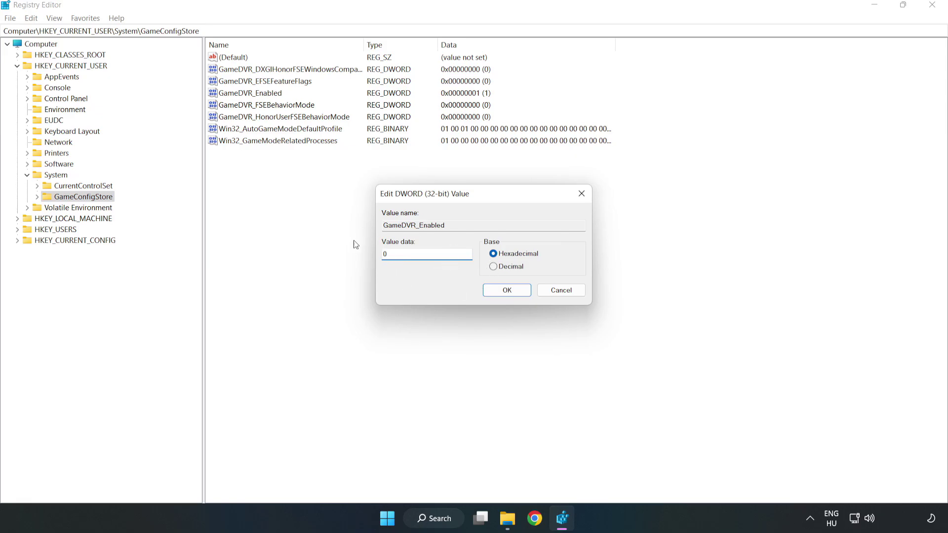
left_click(506, 290)
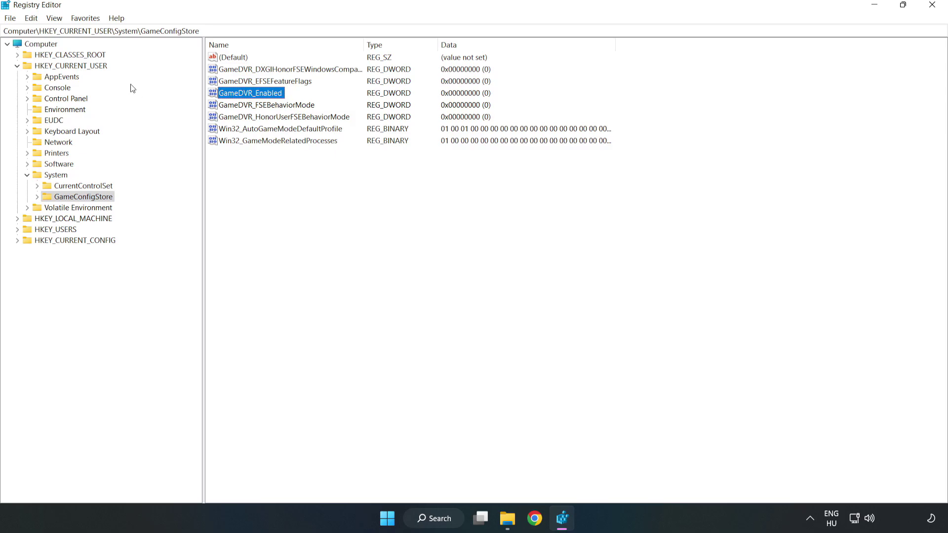
left_click(18, 67)
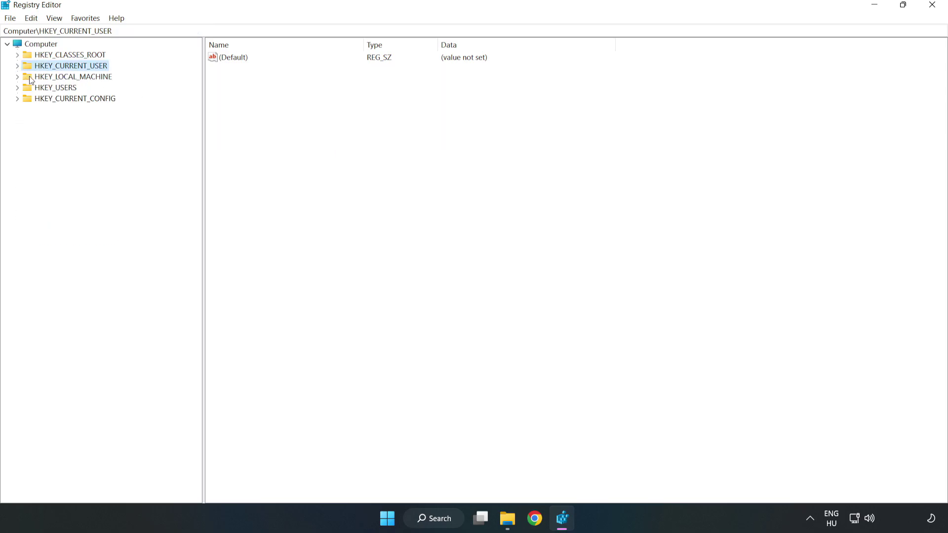
- Navigate to HKLM\SOFTWARE\Microsoft\PolicyManager\default\ApplicationManagement\AllowGameDVR
double_click(22, 78)
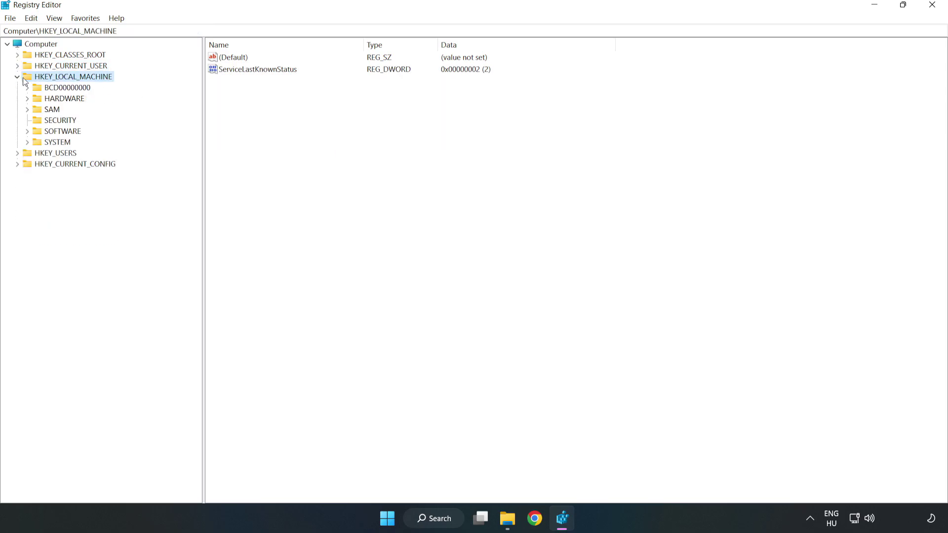
left_click(27, 132)
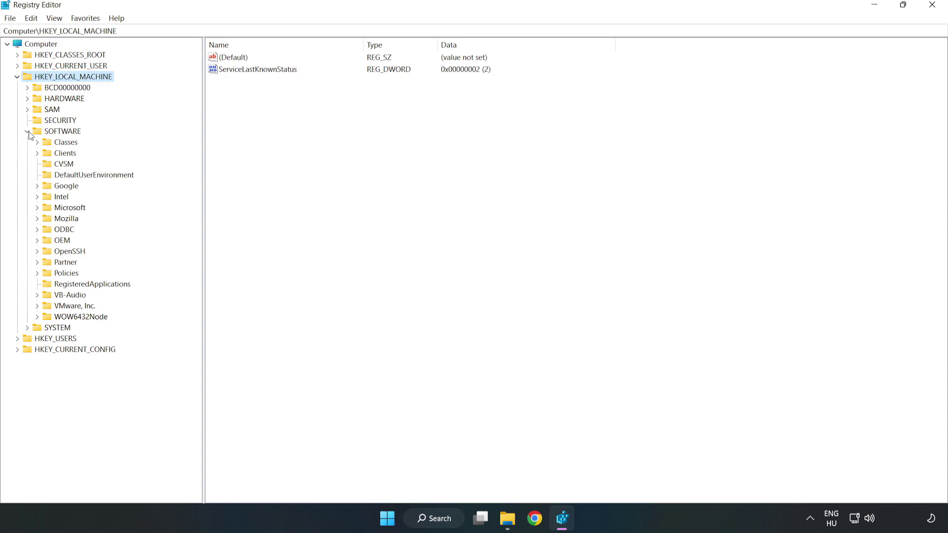
left_click(37, 208)
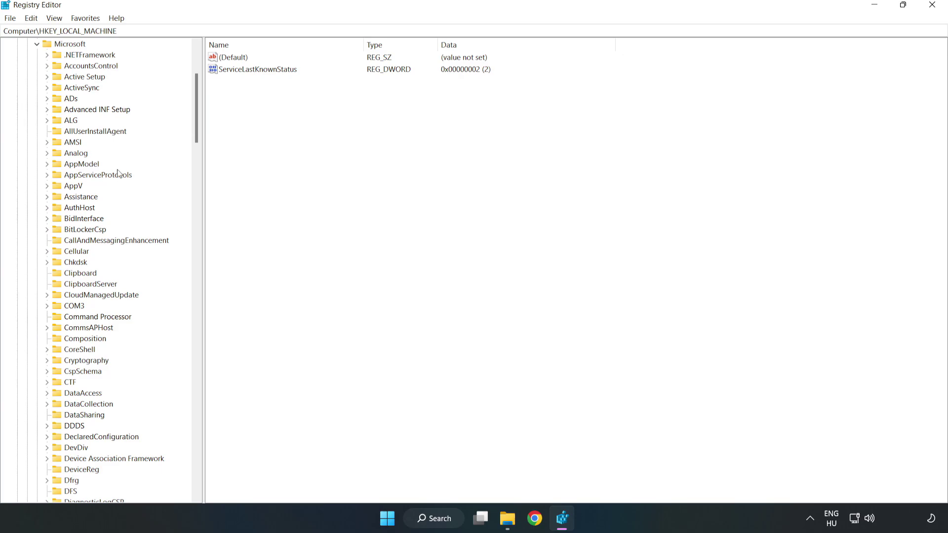
left_click_drag(195, 126, 209, 344)
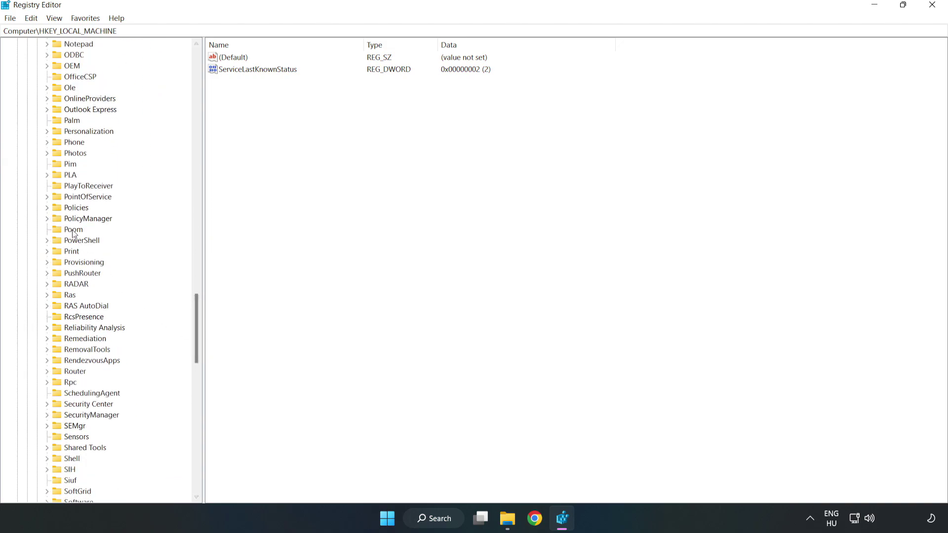
left_click(47, 218)
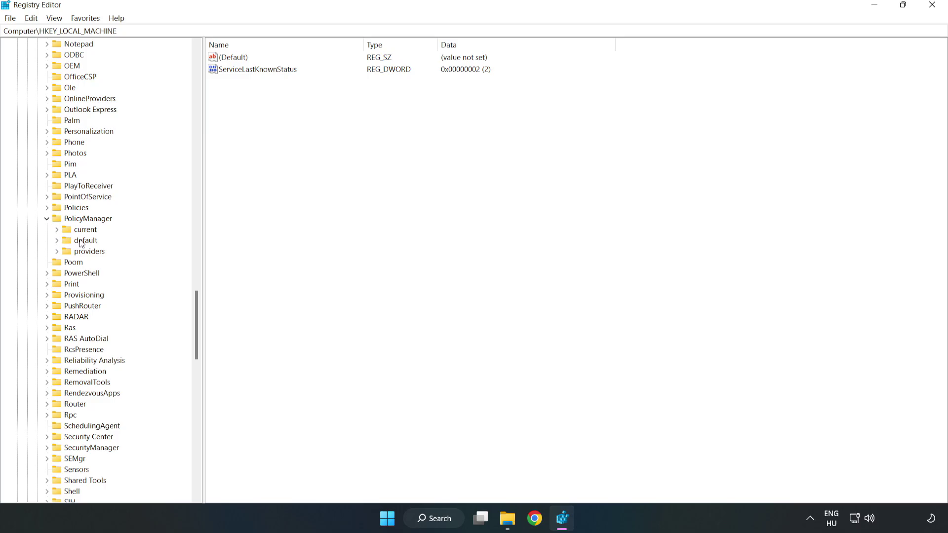
left_click(57, 241)
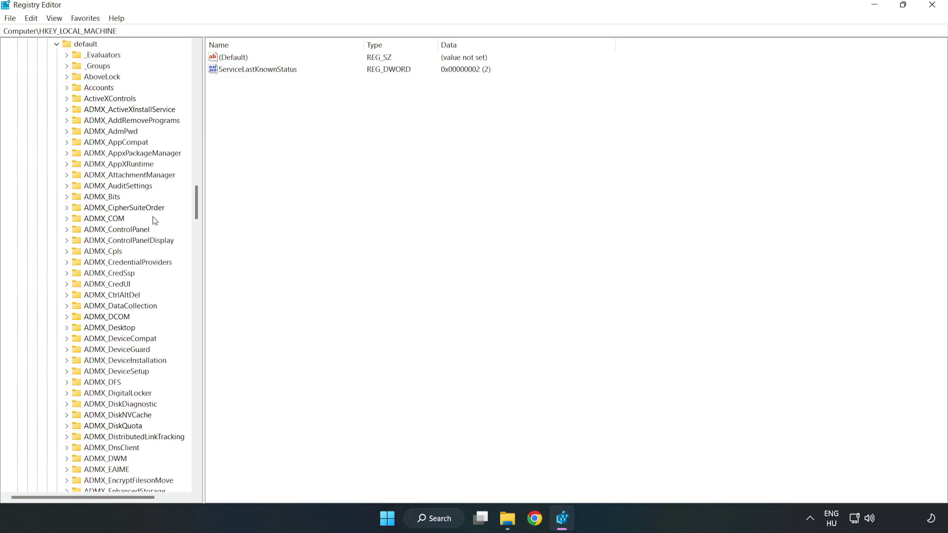
left_click_drag(197, 202, 192, 313)
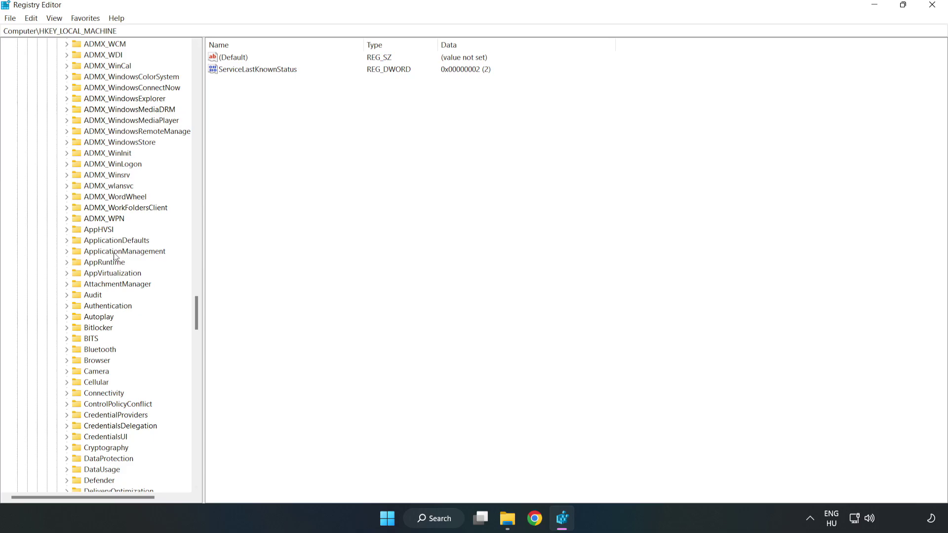
left_click(69, 250)
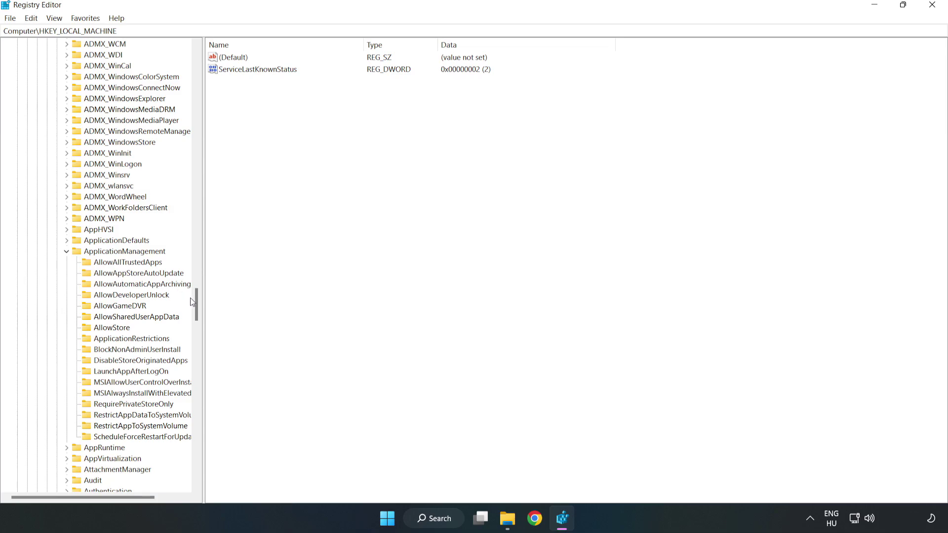
left_click(110, 307)
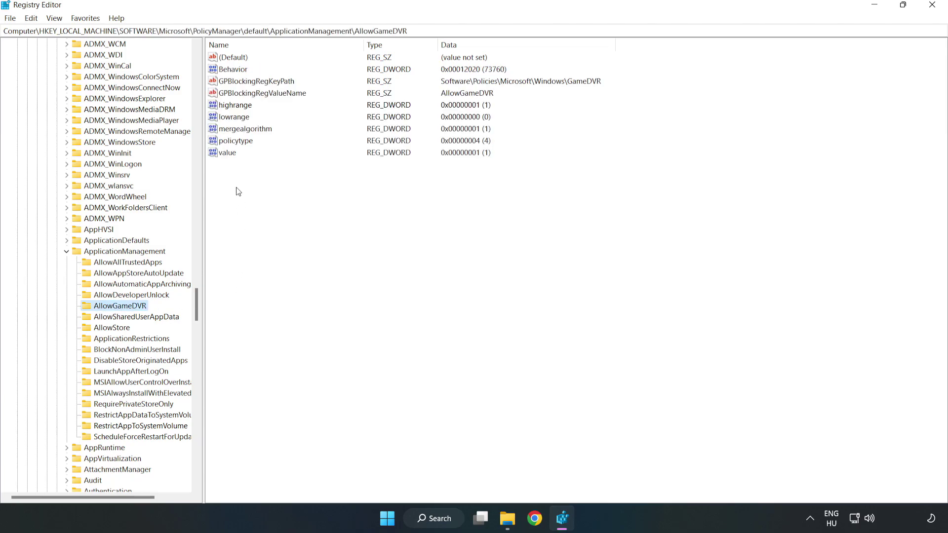
- Set AllowGameDVR's 'value' entry to 0 and close Registry Editor
left_click(222, 154)
right_click(232, 157)
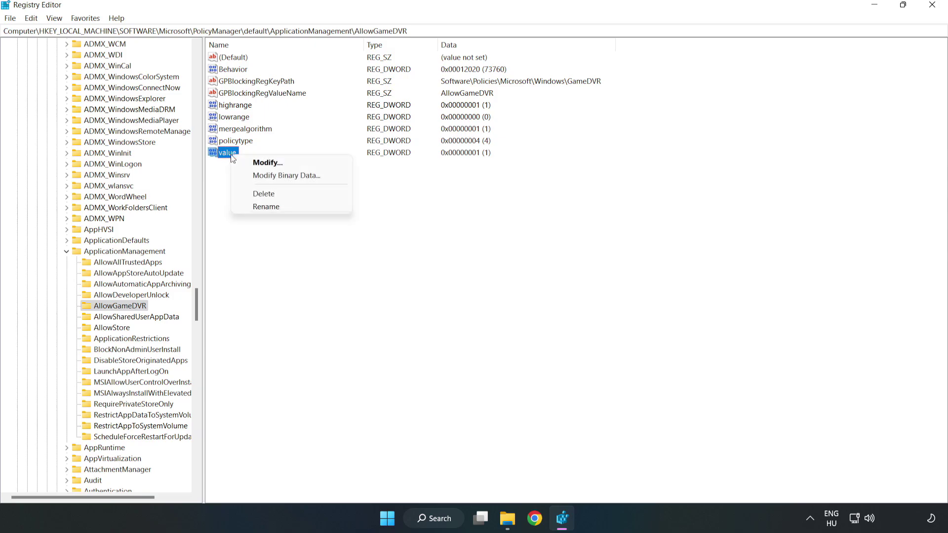
left_click(272, 162)
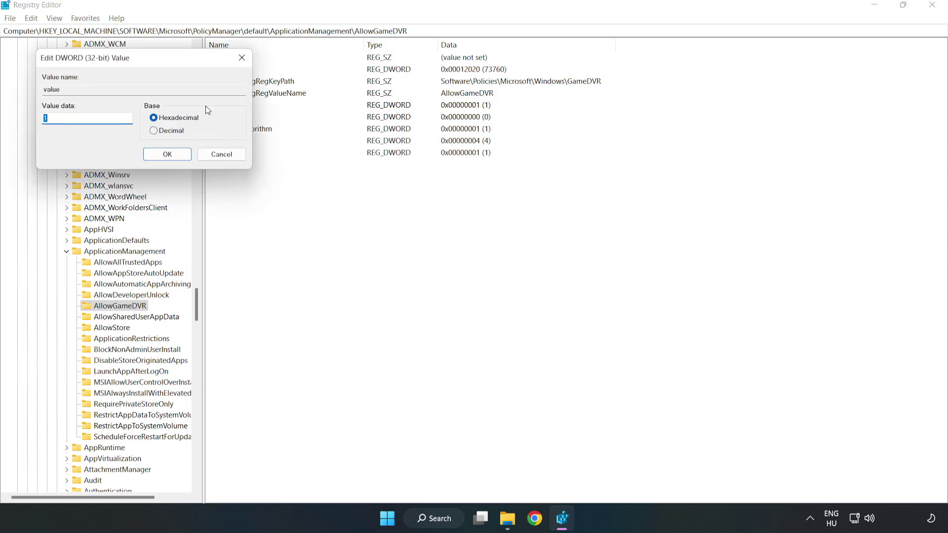
left_click_drag(177, 65, 482, 197)
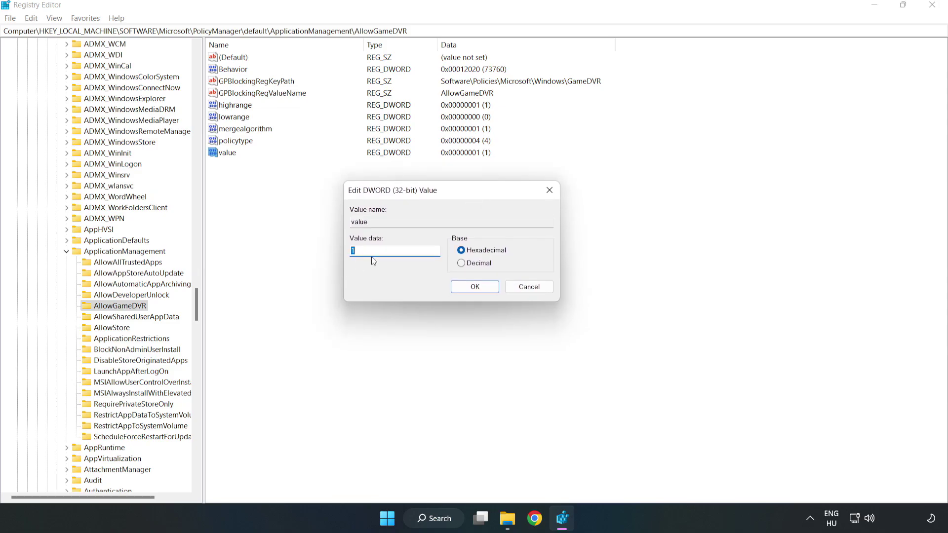
type("0")
left_click(464, 288)
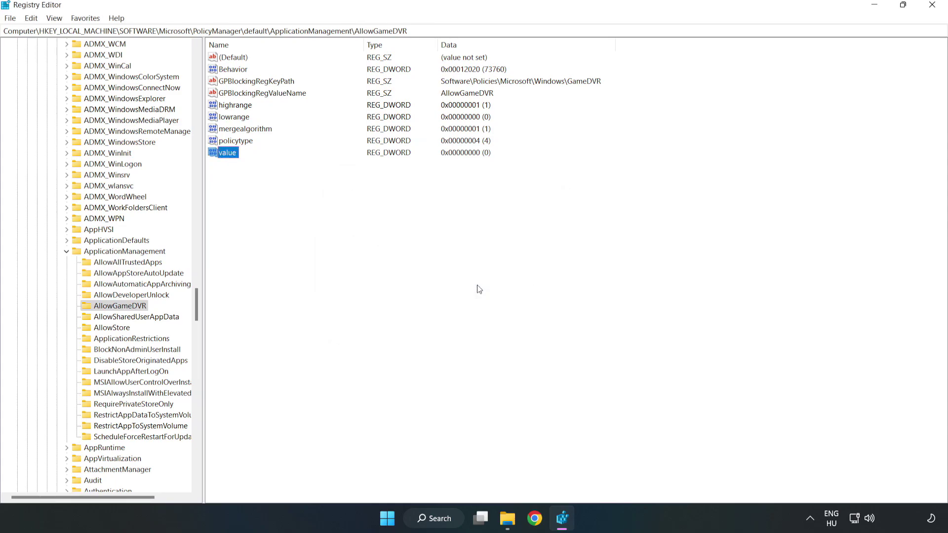
left_click(932, 10)
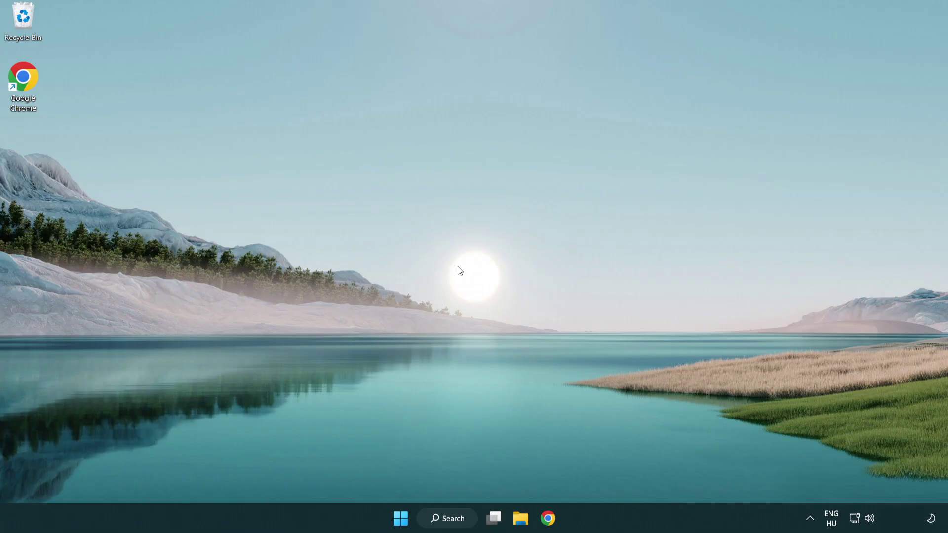
- Download dxwebsetup.exe from the DirectX End-User Runtime page in Chrome and run it
left_click(551, 522)
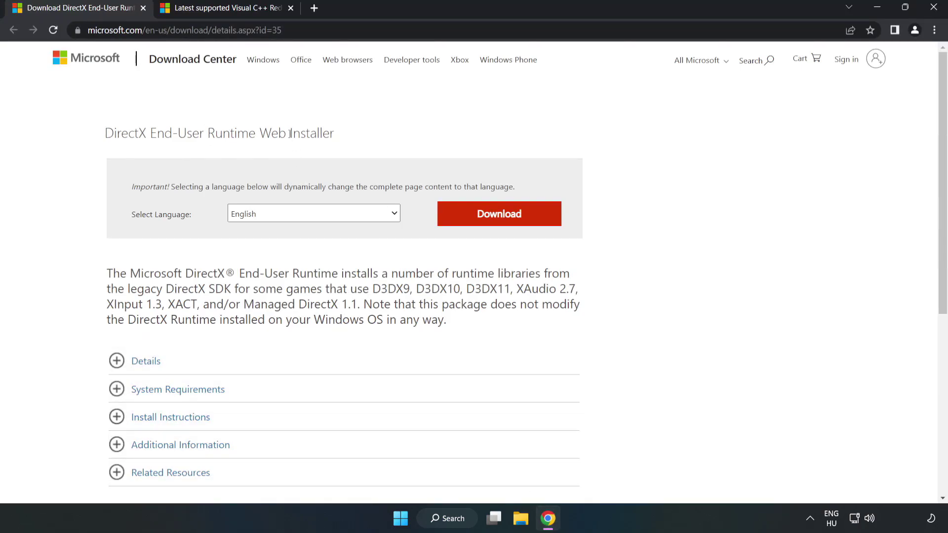
left_click_drag(281, 30, 126, 30)
left_click(384, 118)
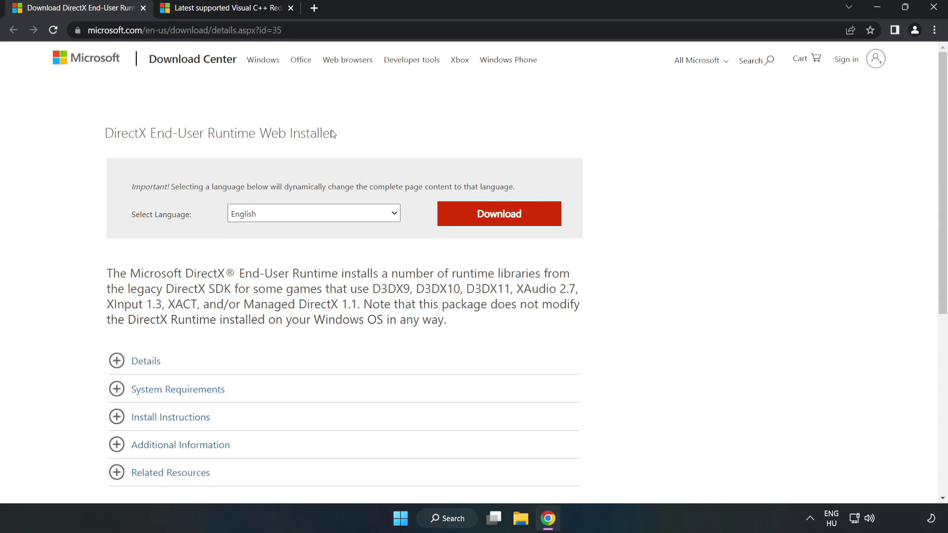
left_click(505, 225)
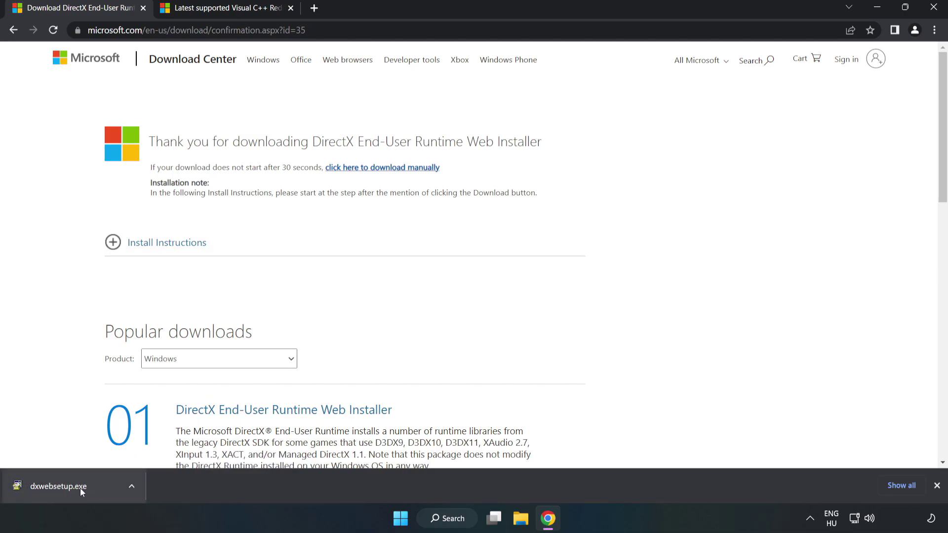
left_click(96, 489)
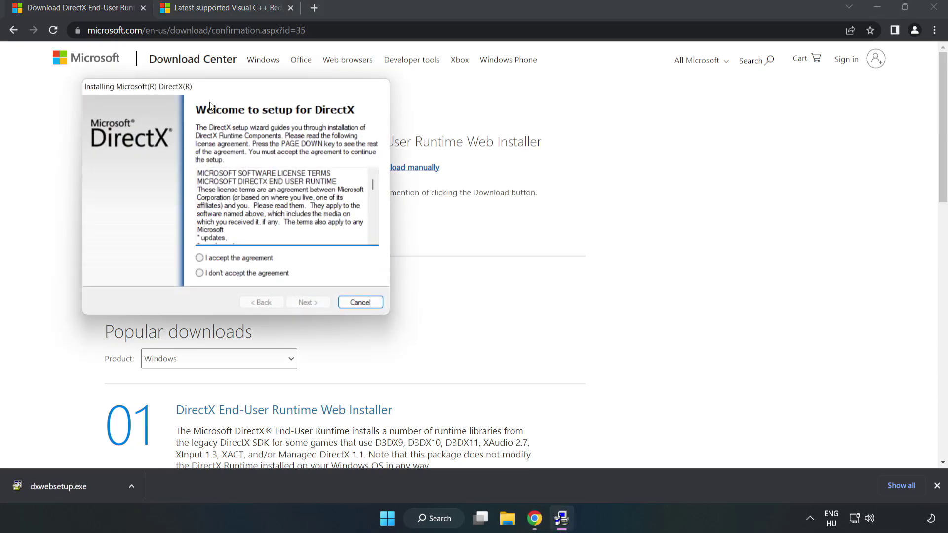
- Centre the DirectX Setup window, scroll the licence and accept the agreement
left_click_drag(213, 86, 449, 131)
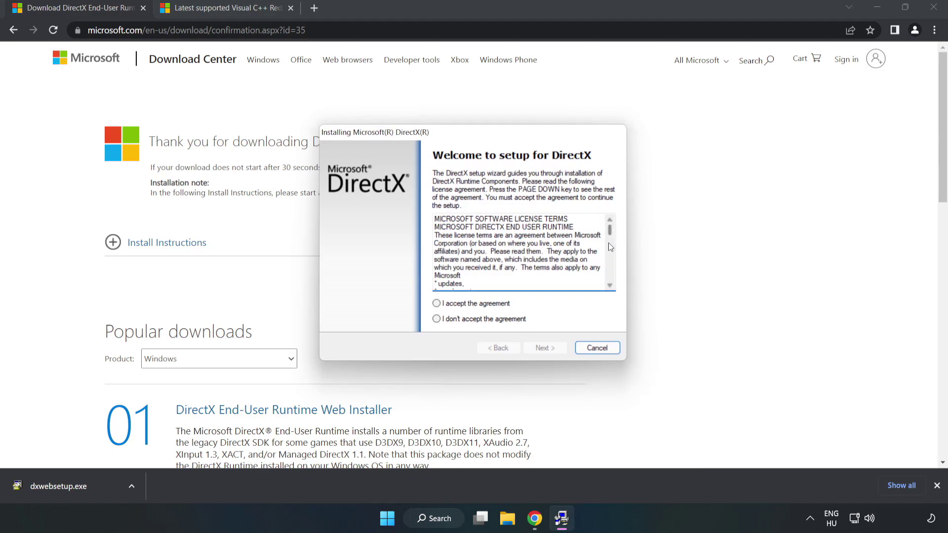
left_click_drag(610, 233, 611, 298)
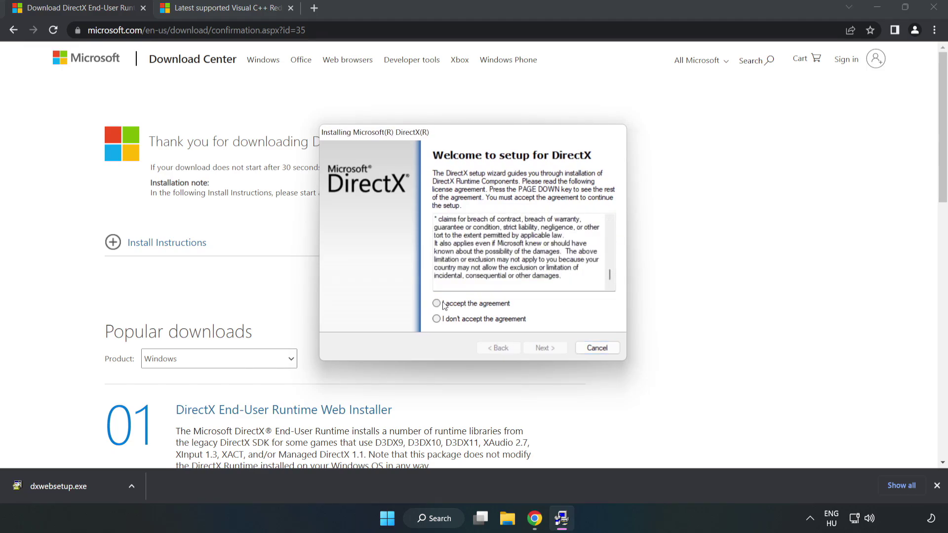
left_click(443, 305)
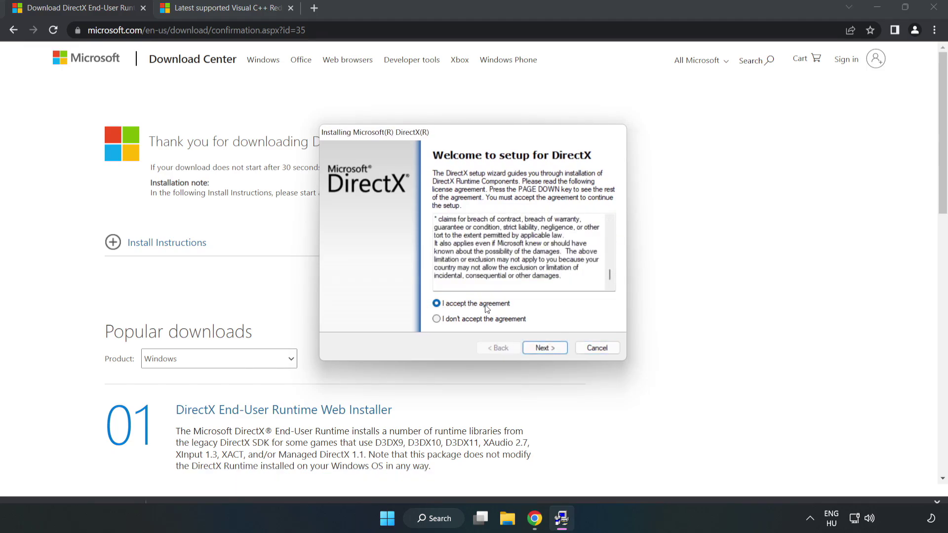
left_click(549, 348)
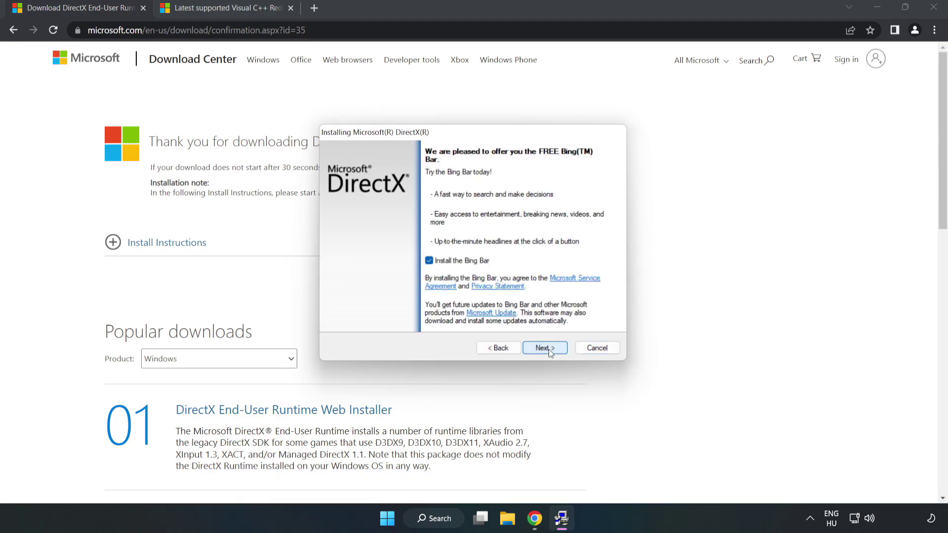
- Decline the Bing Bar, run the DirectX installation and finish the wizard
left_click(429, 261)
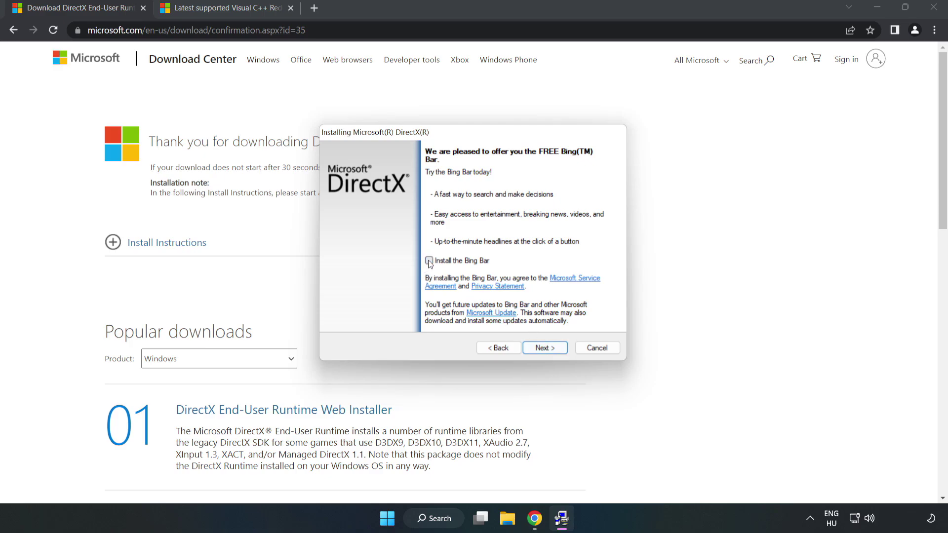
left_click(546, 348)
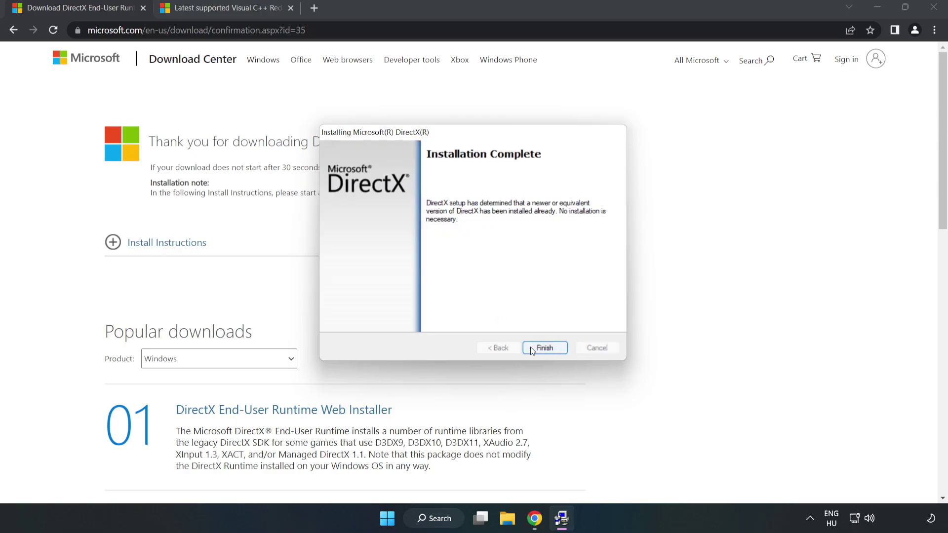
left_click(545, 348)
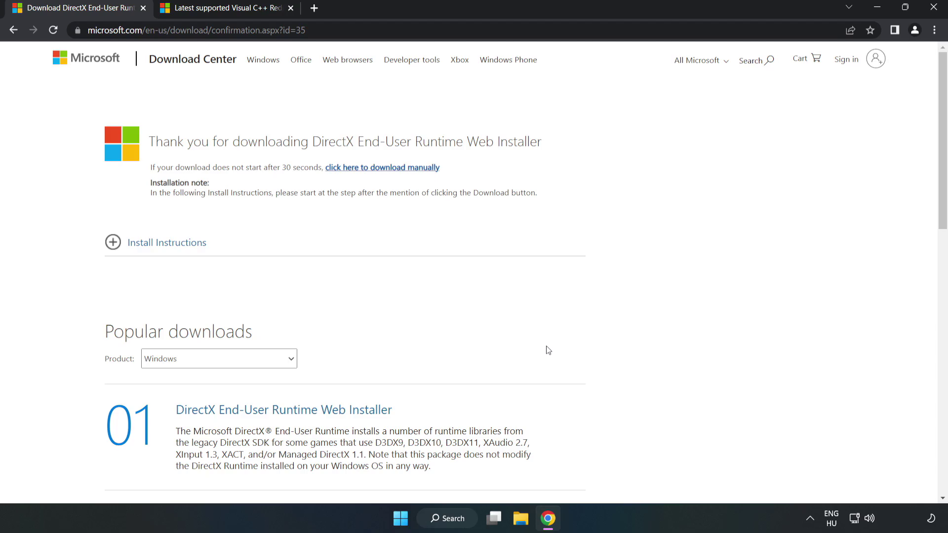
- Close the DirectX download page and check the Microsoft Learn page address
left_click(143, 9)
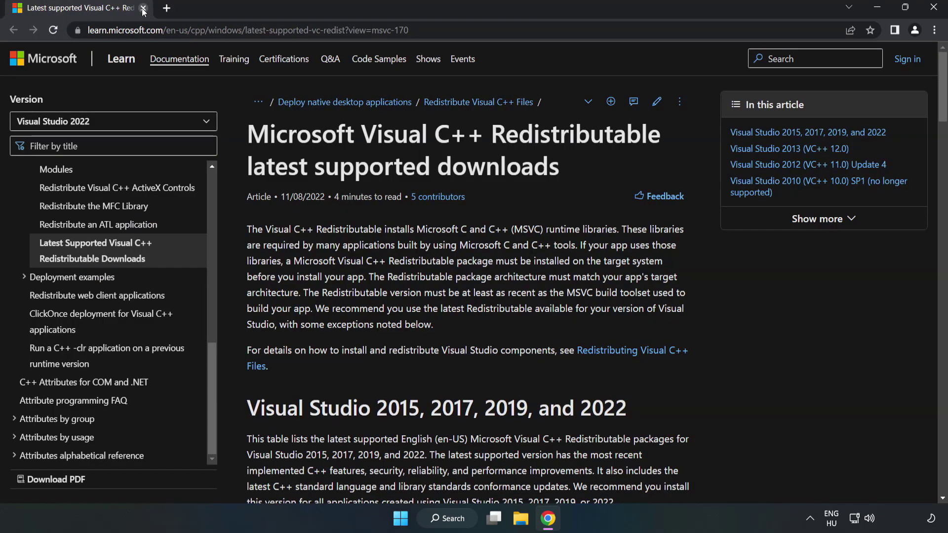
left_click(346, 30)
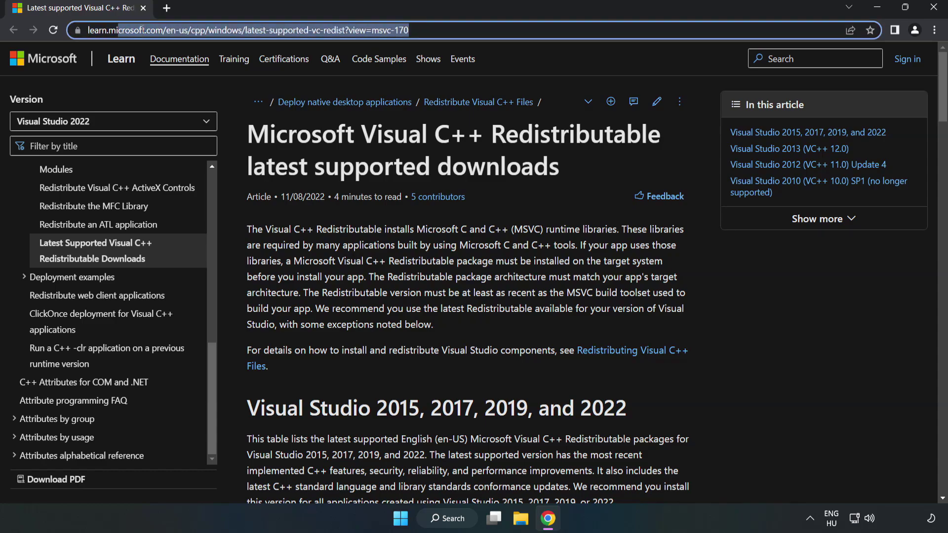
left_click(445, 30)
left_click(612, 149)
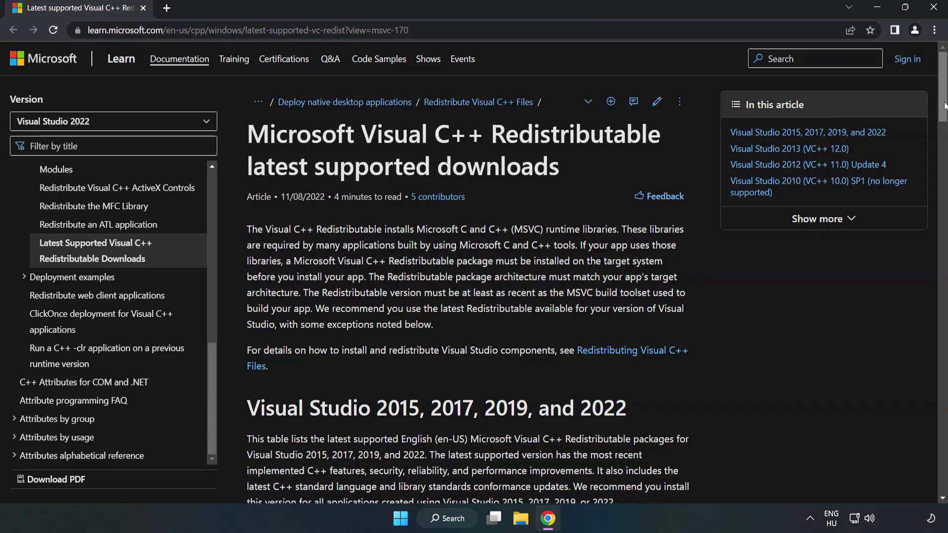
- Download the ARM64 and x86 Visual C++ Redistributable installers, allowing multiple downloads
scroll(943, 120, "down", 1)
scroll(942, 120, "down", 5)
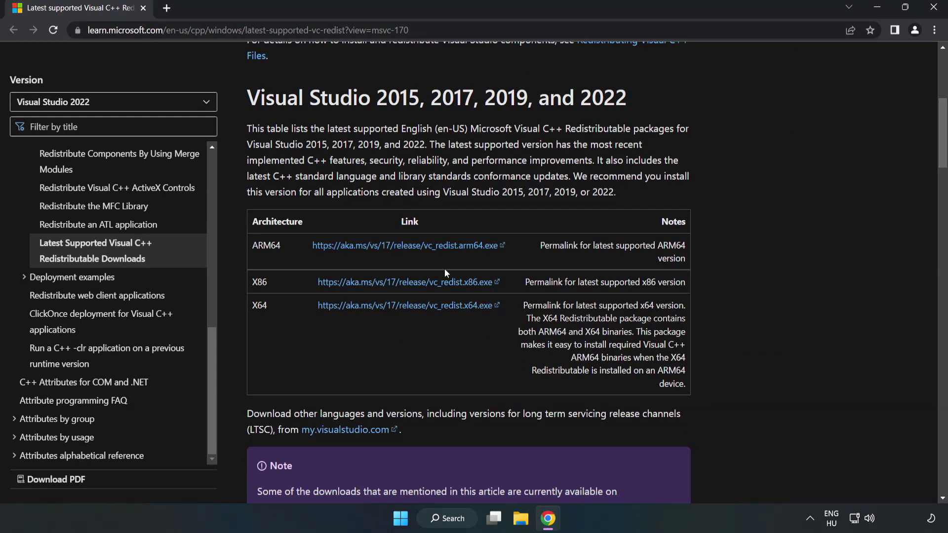
left_click(404, 247)
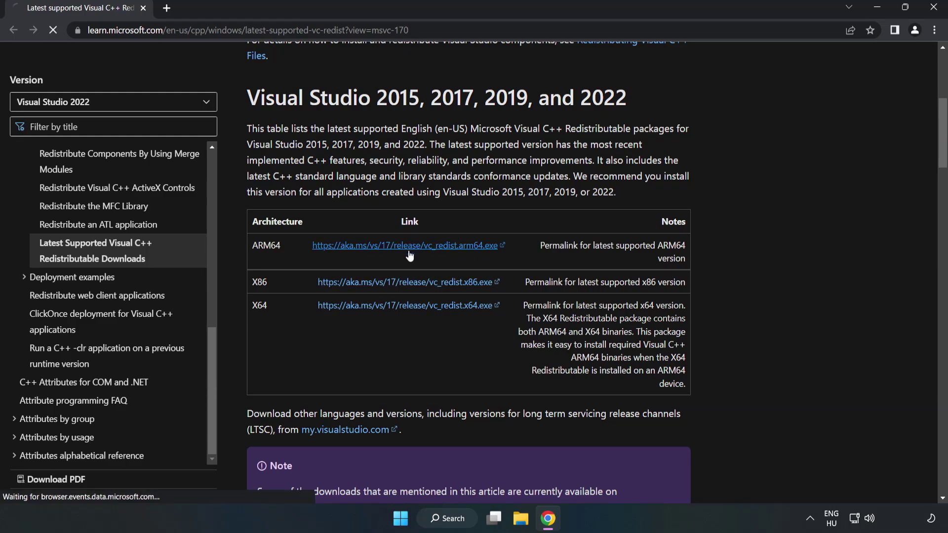
left_click(417, 285)
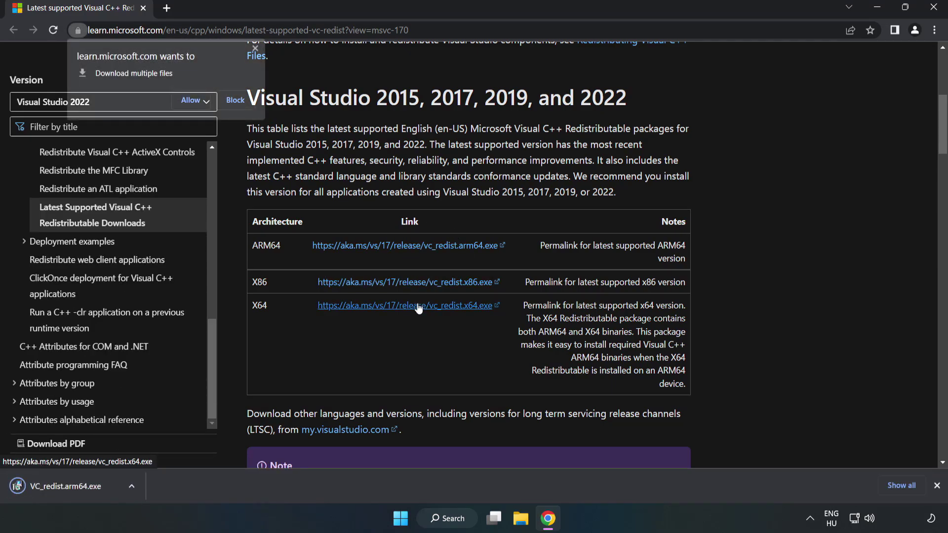
left_click(192, 100)
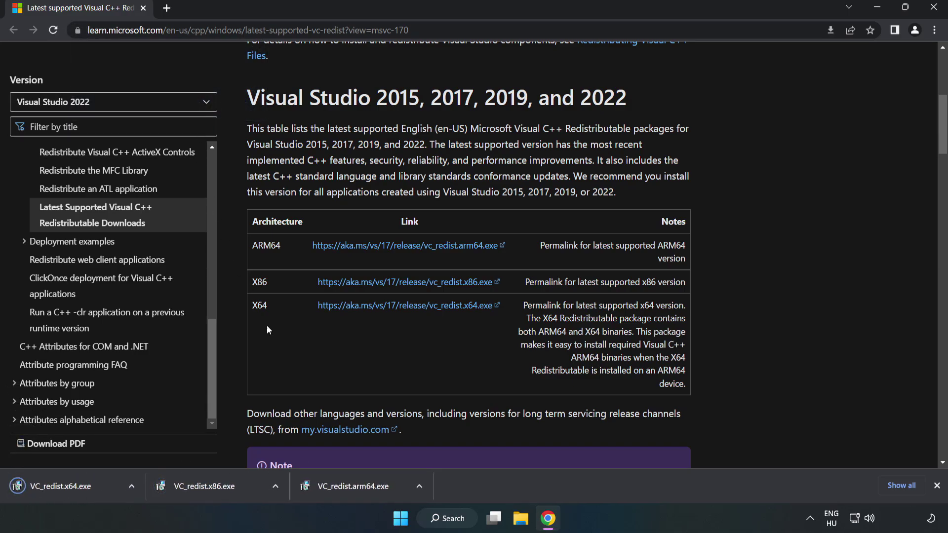
left_click(362, 490)
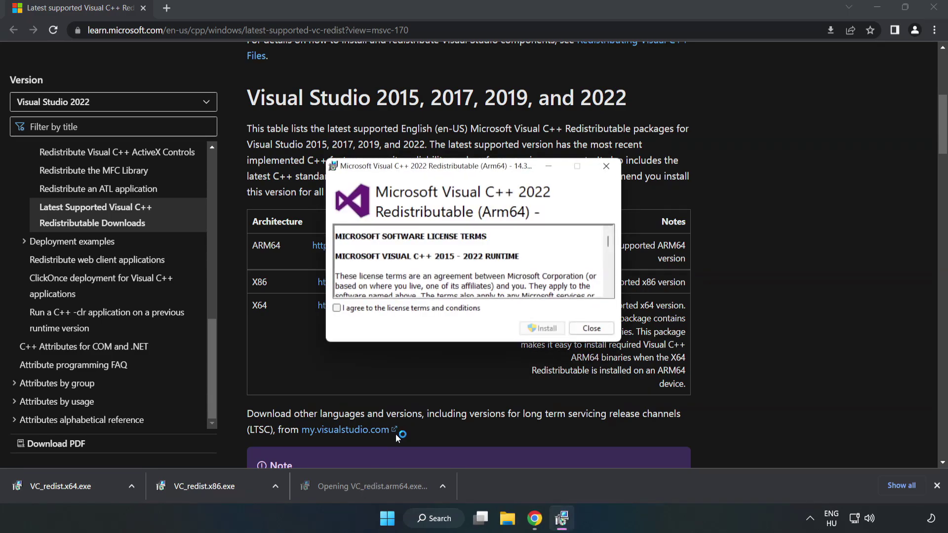
scroll(601, 236, "down", 15)
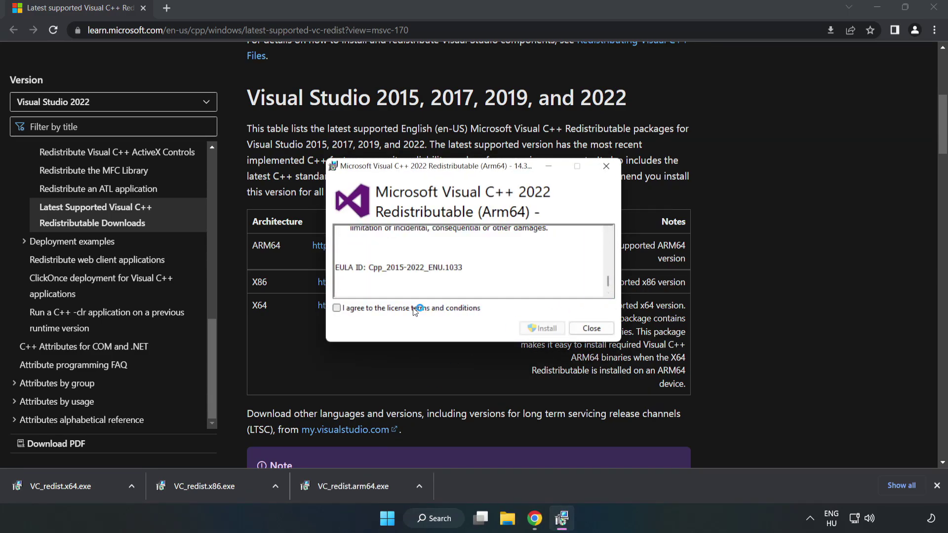
left_click(394, 310)
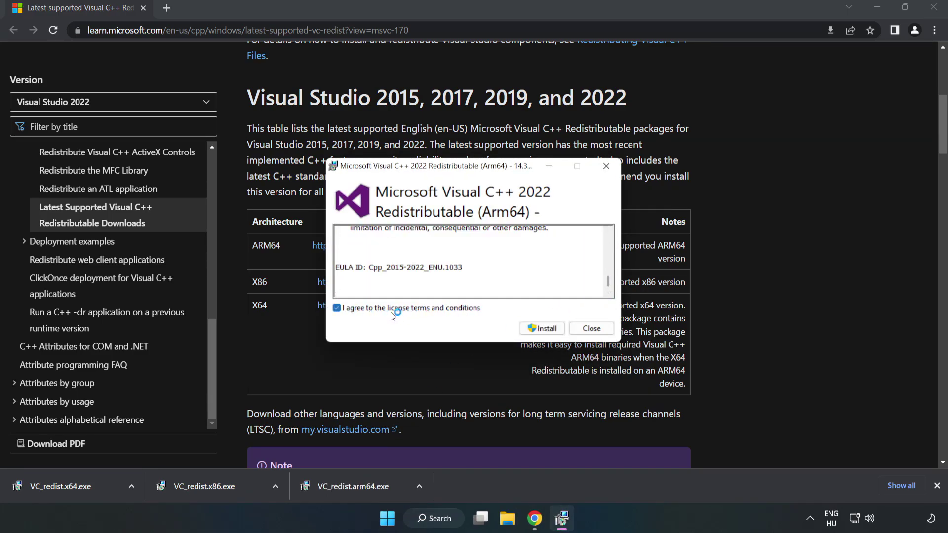
left_click(543, 330)
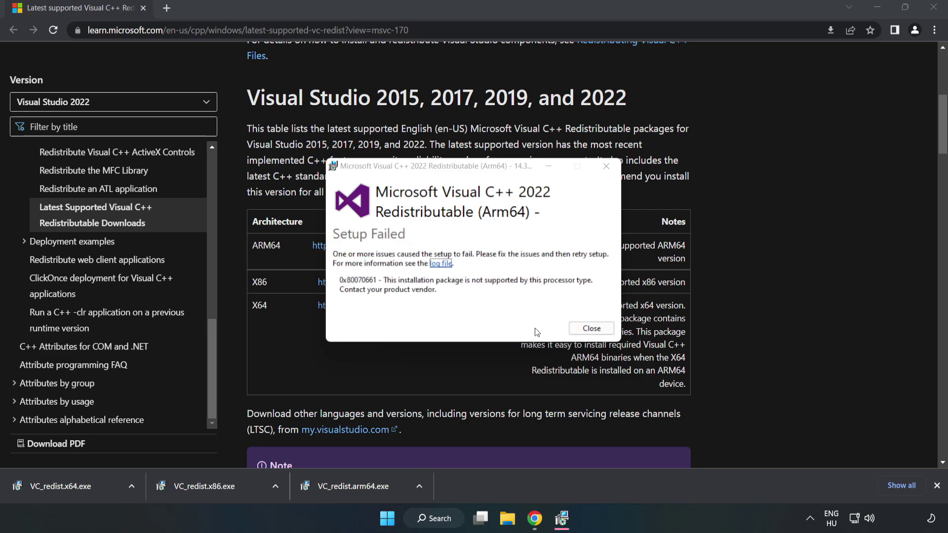
left_click(590, 331)
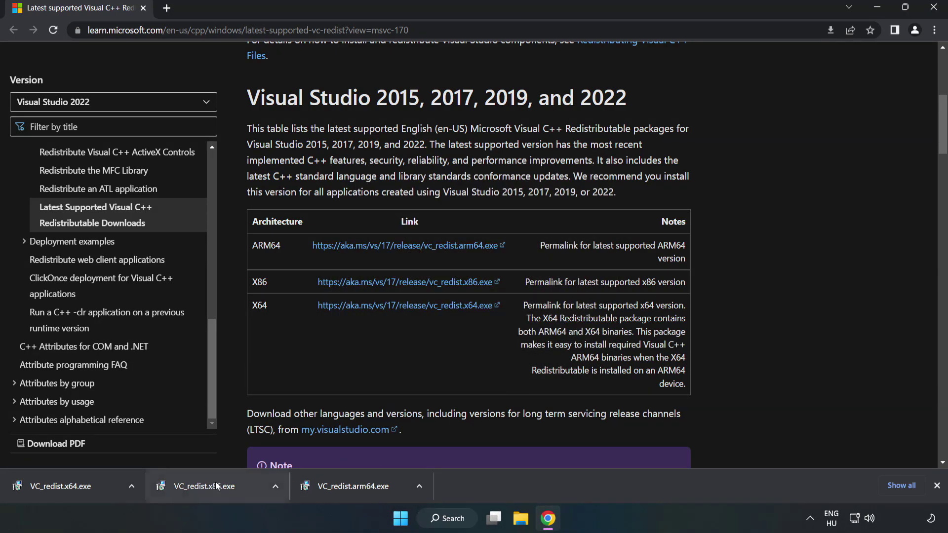
- Run VC_redist.x86.exe then VC_redist.x64.exe, closing each after a successful install without restarting
left_click(225, 485)
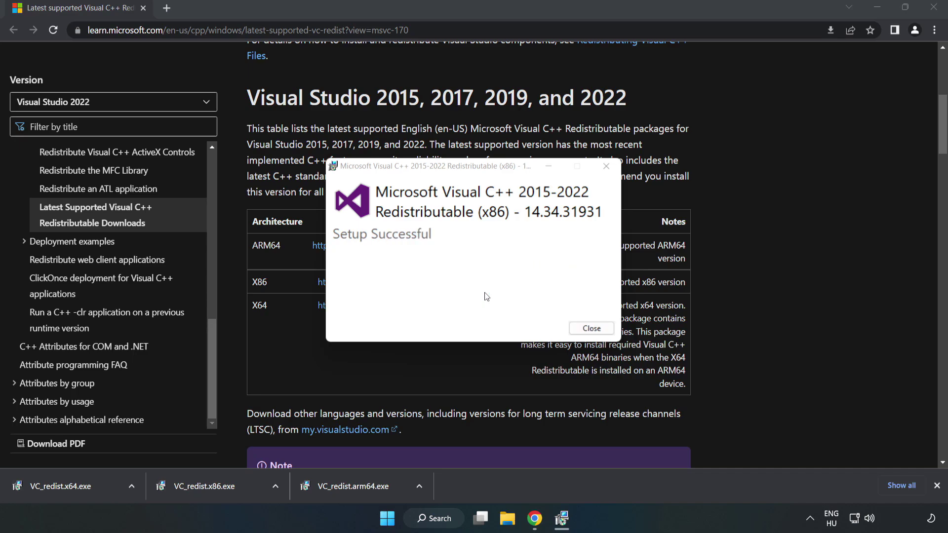
left_click(591, 329)
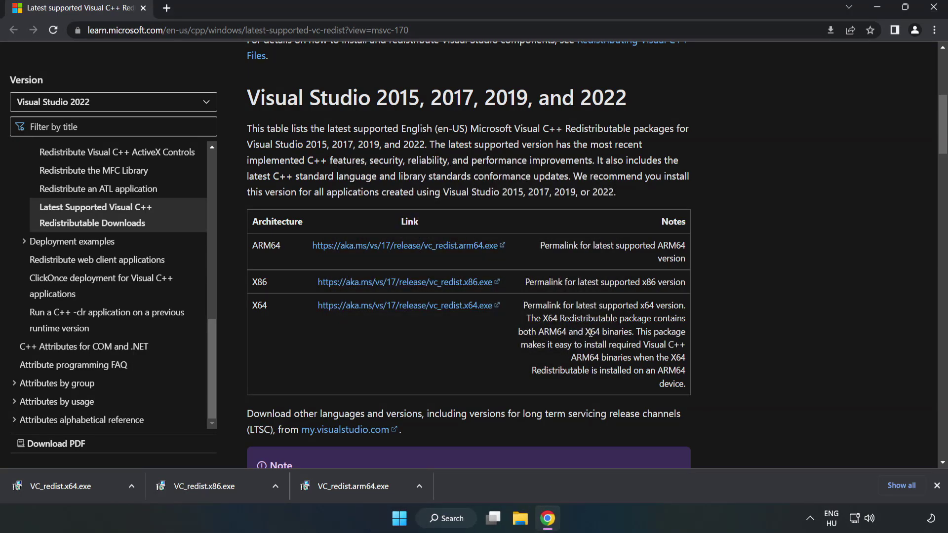
left_click(52, 484)
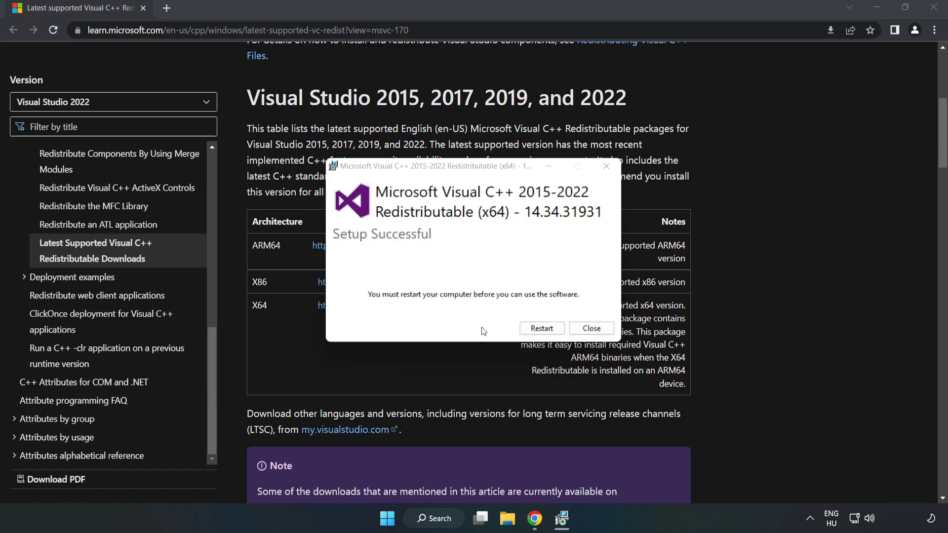
left_click(591, 329)
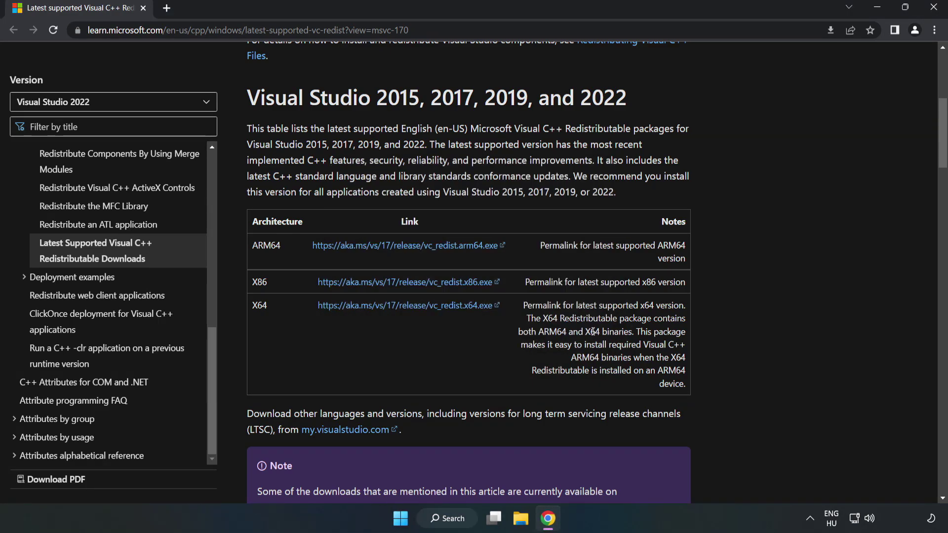
- Close Chrome and bring up the Start menu's Sleep, Shut down and Restart options
left_click(934, 10)
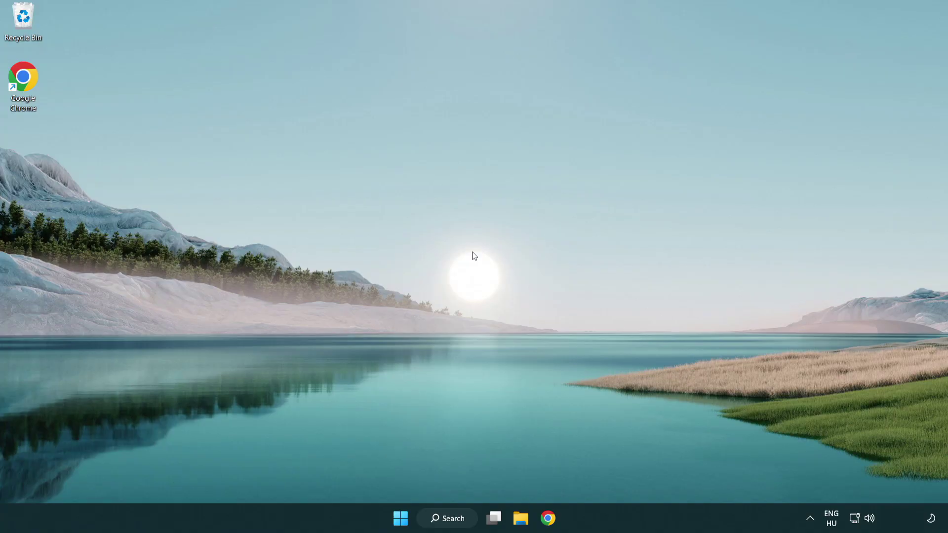
left_click(400, 518)
left_click(628, 476)
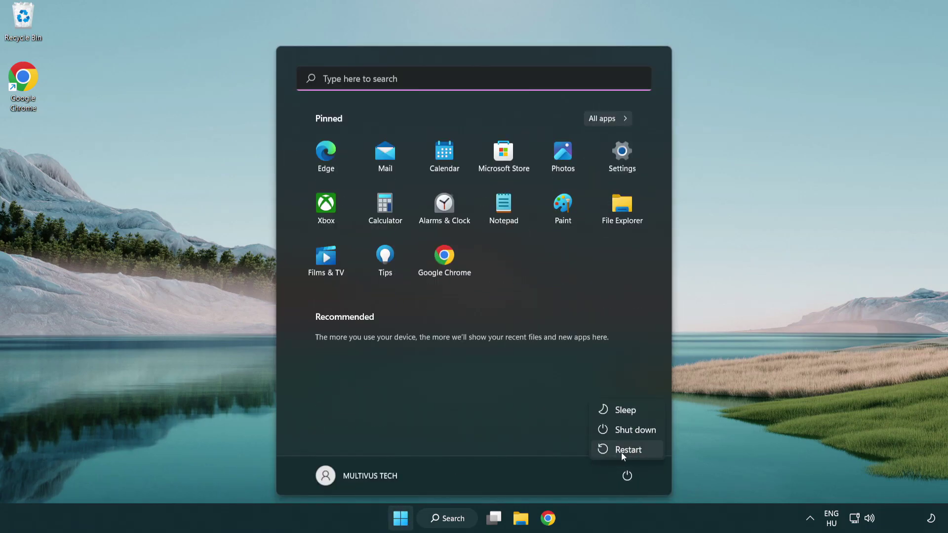